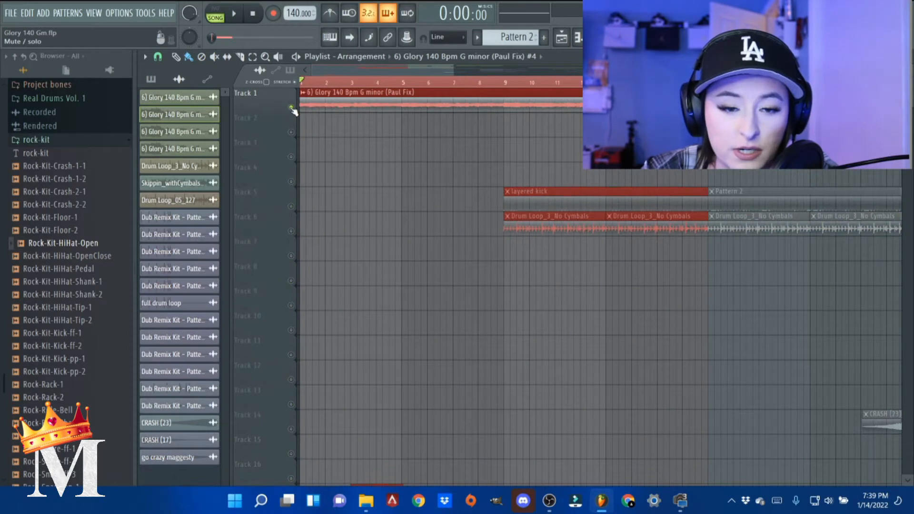
Examine the Glory 140 Bpm G minor melody clip across the opening 16 bars of Track 1
scroll(326, 161, "up", 3)
left_click_drag(347, 70, 337, 70)
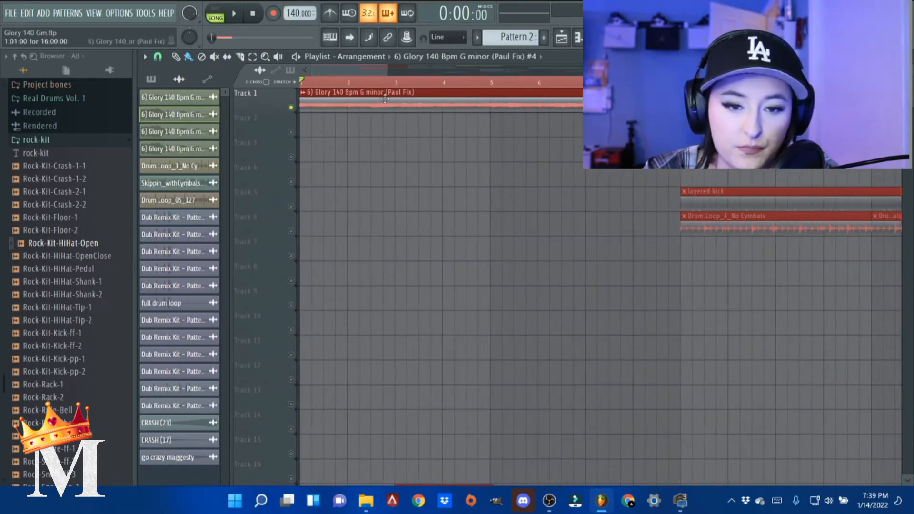
scroll(389, 118, "up", 3)
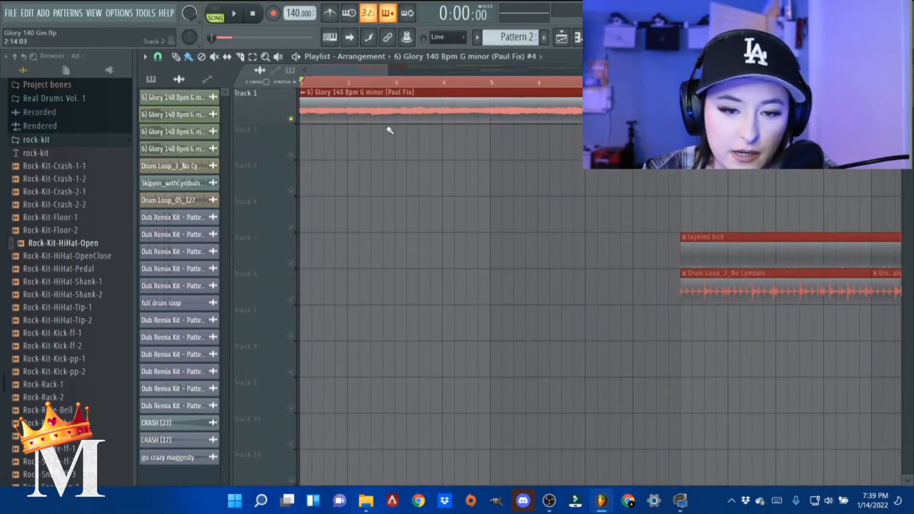
mouse_move(407, 159)
left_mouse_down()
mouse_move(393, 91)
mouse_move(360, 106)
left_mouse_up()
mouse_move(453, 139)
left_mouse_down()
mouse_move(301, 102)
mouse_move(288, 90)
left_mouse_up()
scroll(336, 85, "down", 5)
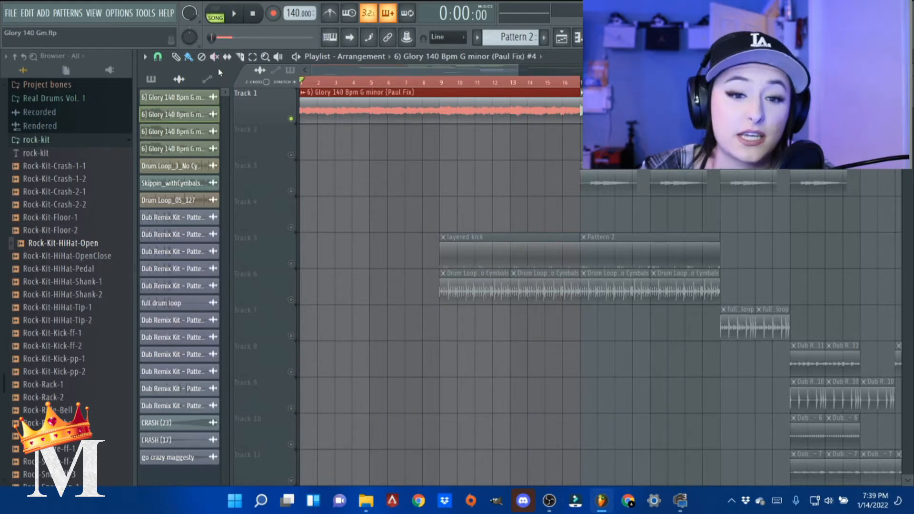
left_click(328, 167)
right_click(351, 164)
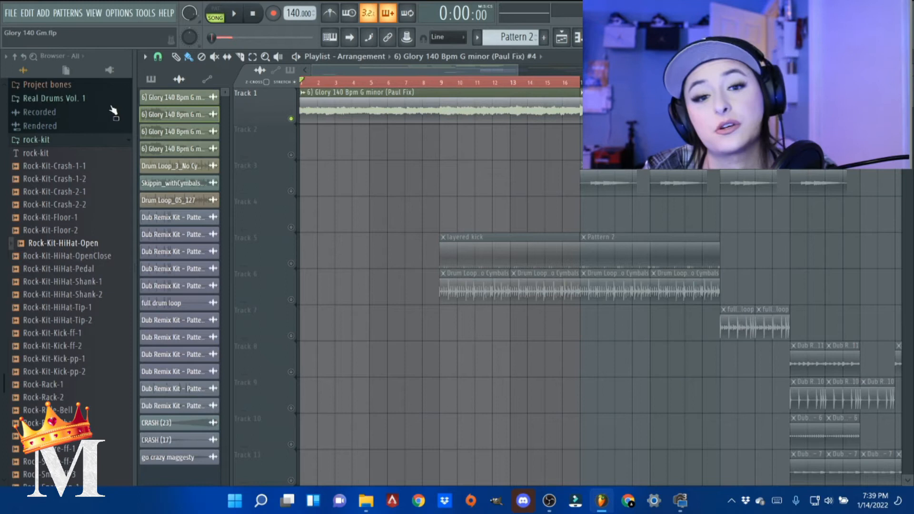
scroll(259, 136, "up", 3)
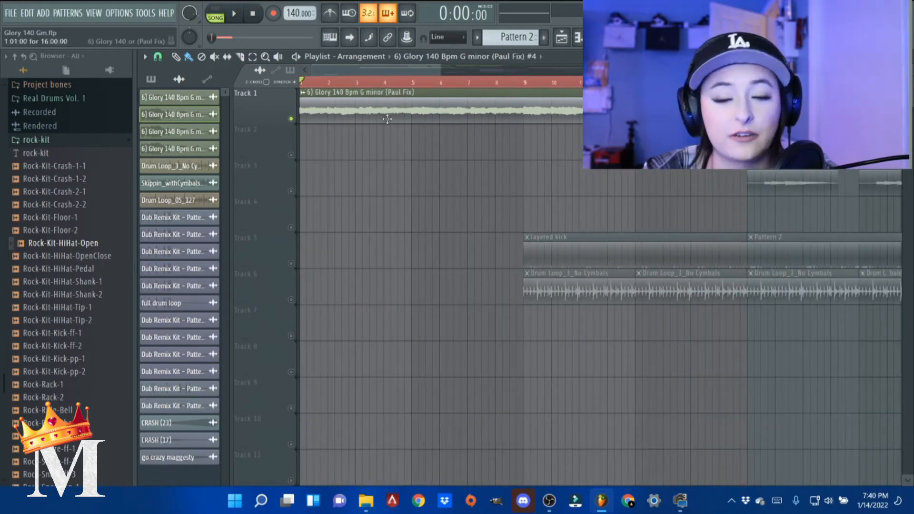
Select the opening melody clip on Track 1 and play the soloed track from bar 1
left_click_drag(420, 157, 305, 86)
left_click_drag(464, 159, 313, 88)
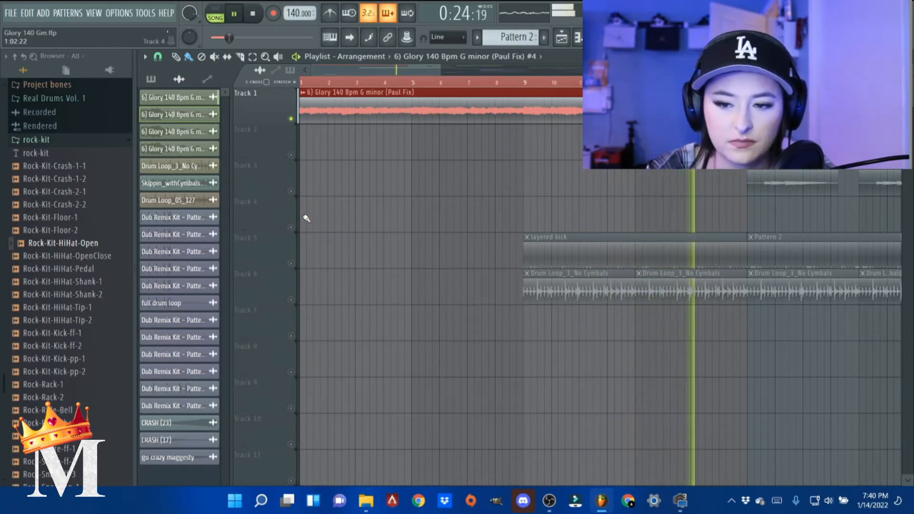
scroll(306, 218, "down", 3, "ctrl")
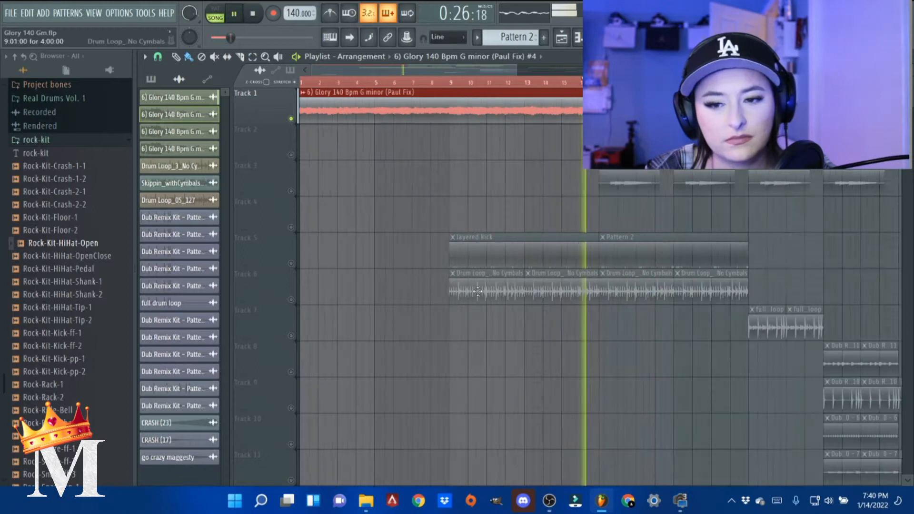
key("space")
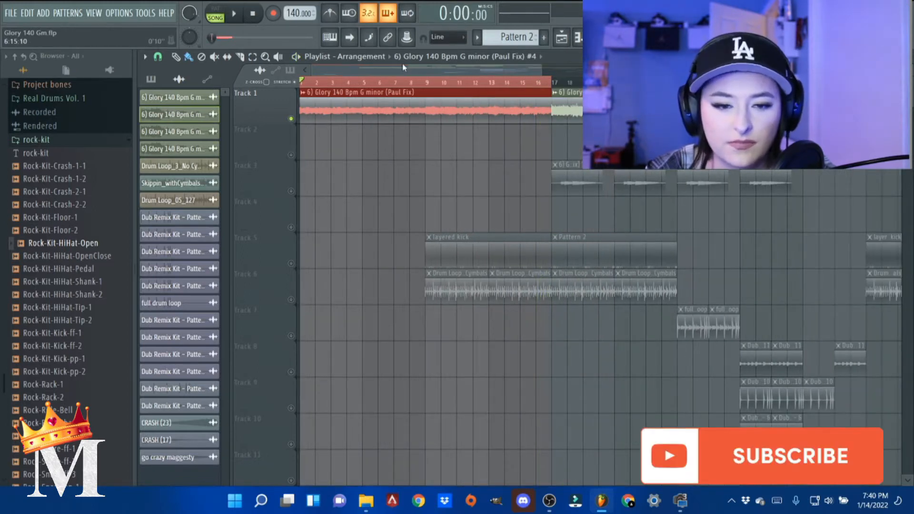
Select the section starting at bar 17 and play the melody layers on Tracks 1 to 3 without drums
left_click(427, 83)
left_click_drag(554, 84, 810, 84, "ctrl")
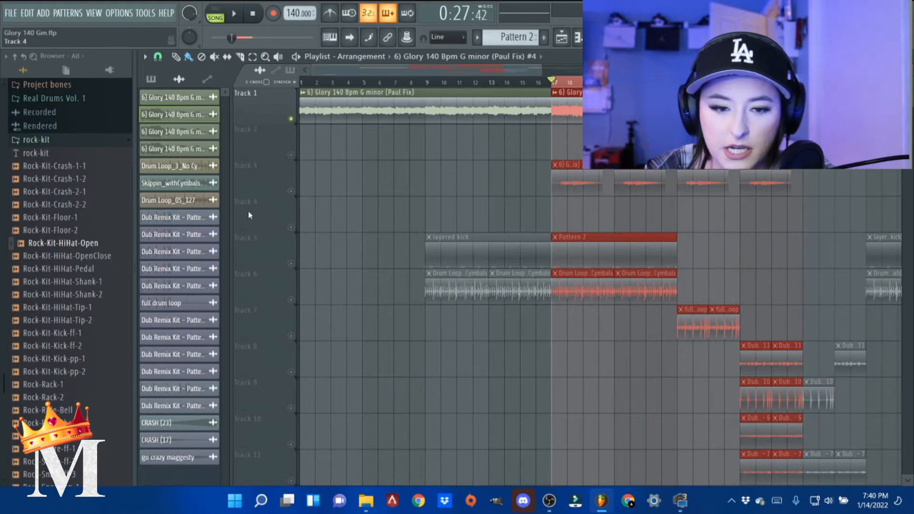
scroll(614, 197, "up", 5)
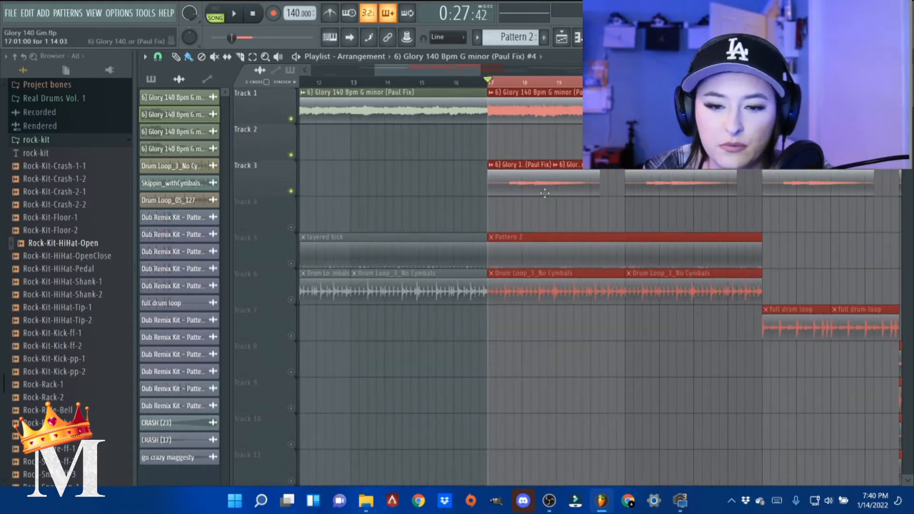
scroll(464, 190, "down", 2)
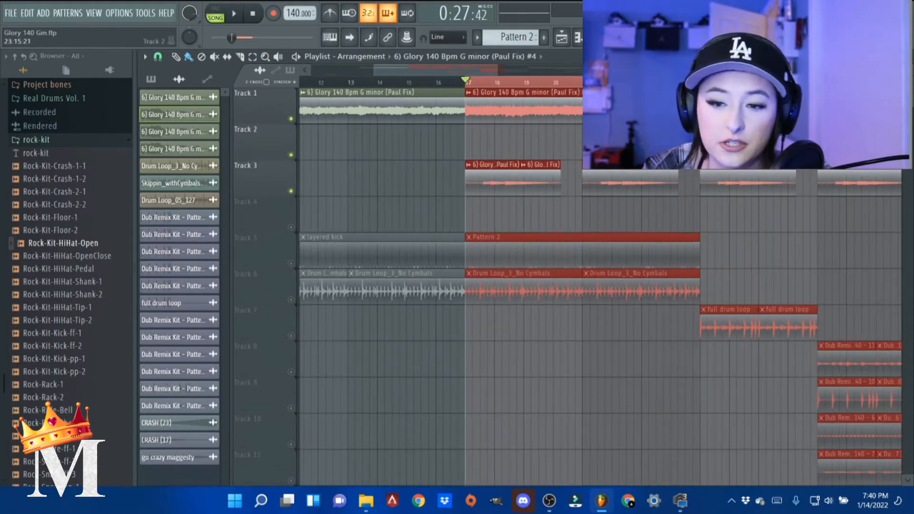
key("space")
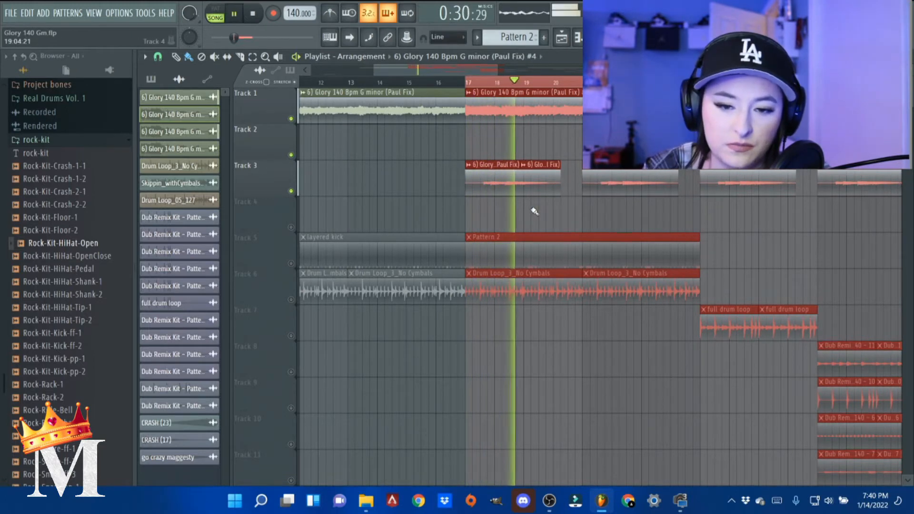
left_click_drag(657, 203, 473, 183)
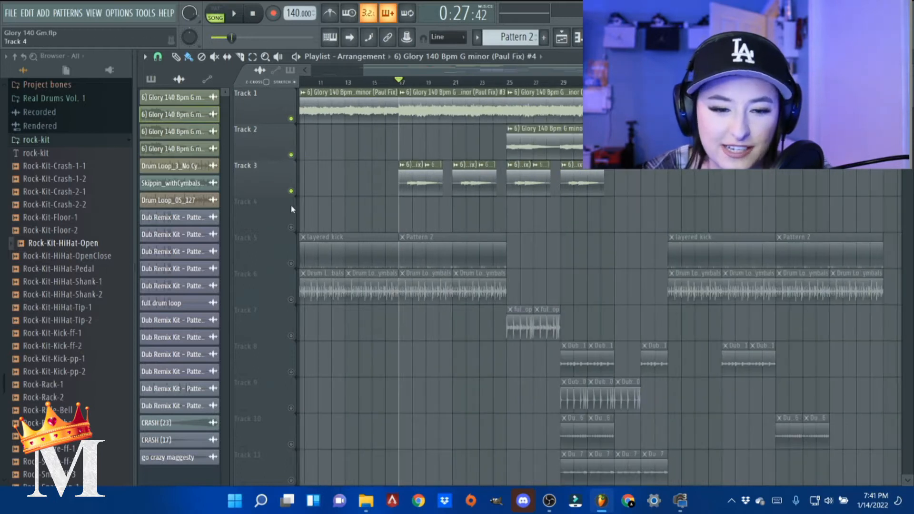
Unmute the drum tracks, Tracks 5 to 11, and return the playhead to the start of the song
right_click(291, 191)
right_click(291, 191)
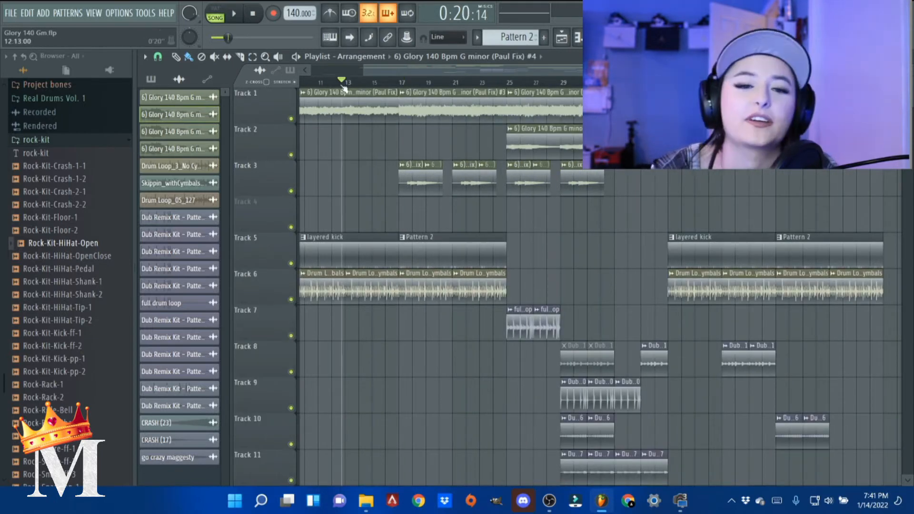
left_click_drag(342, 86, 5, 124)
Play the arrangement from bar 9, where the layered kick and drum loop clips begin
scroll(163, 229, "up", 3)
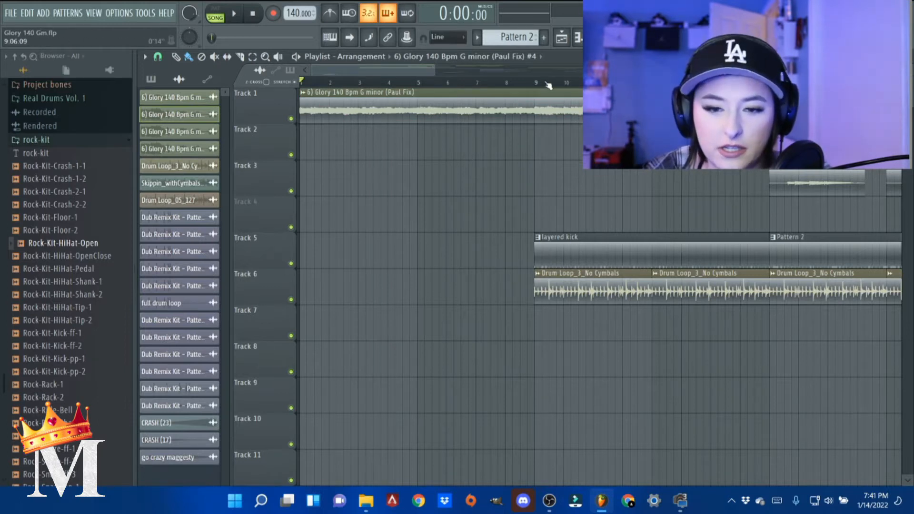
scroll(705, 371, "down", 3)
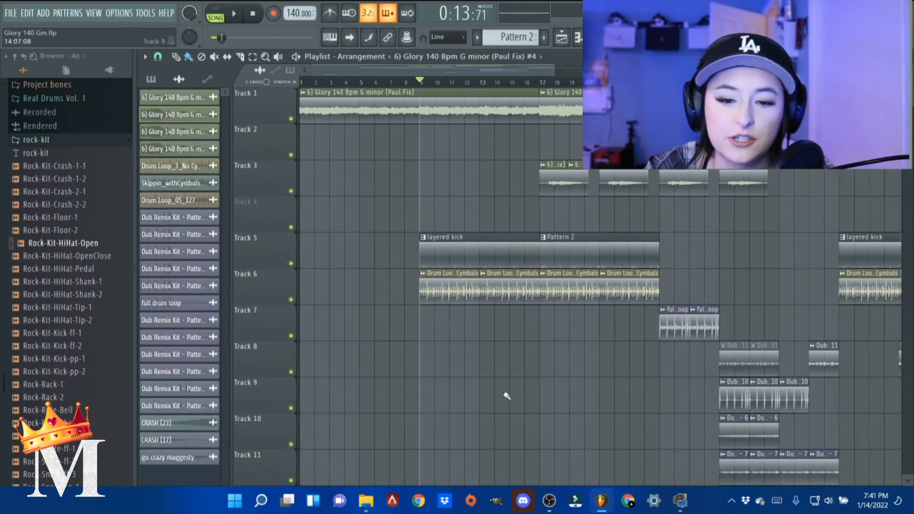
scroll(504, 398, "up", 3)
scroll(404, 311, "down", 3)
scroll(334, 246, "up", 2)
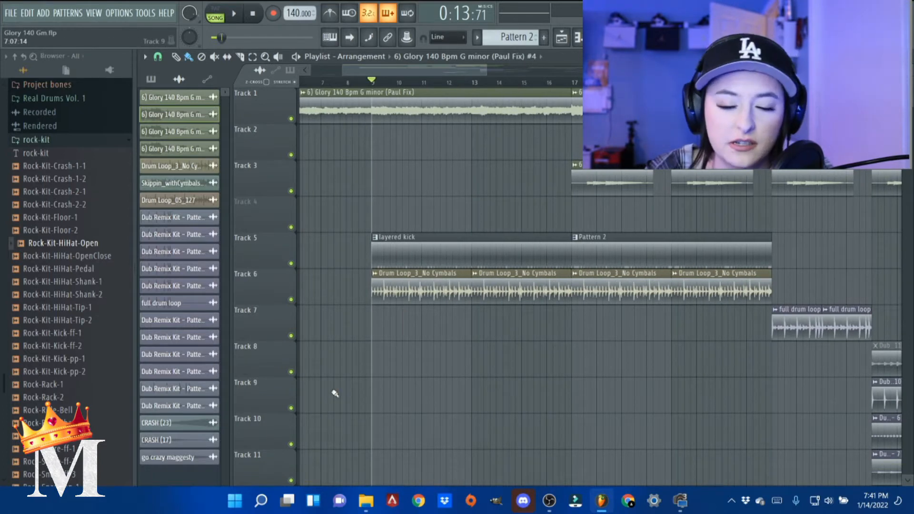
key("space")
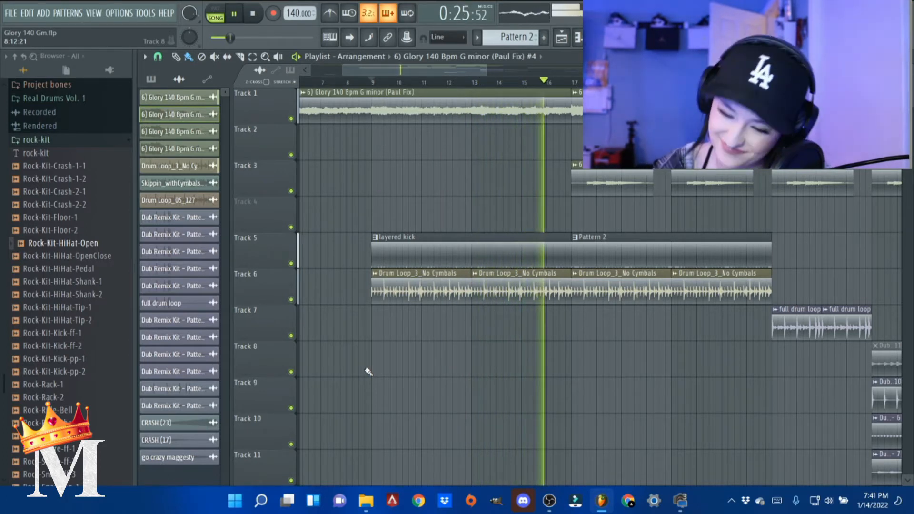
key("space")
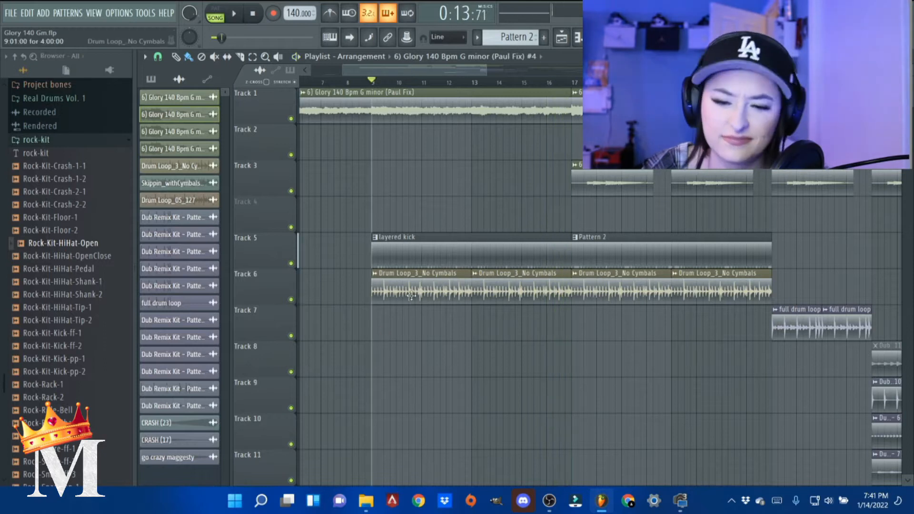
Inspect the channel settings of the Drum Loop_3_No Cymbals clip on Track 6 and close them
scroll(473, 280, "up", 5)
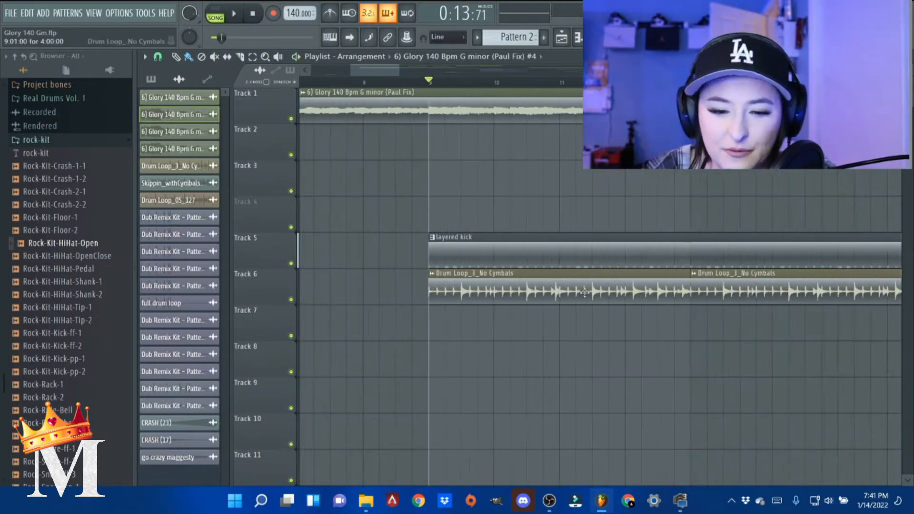
double_click(473, 281)
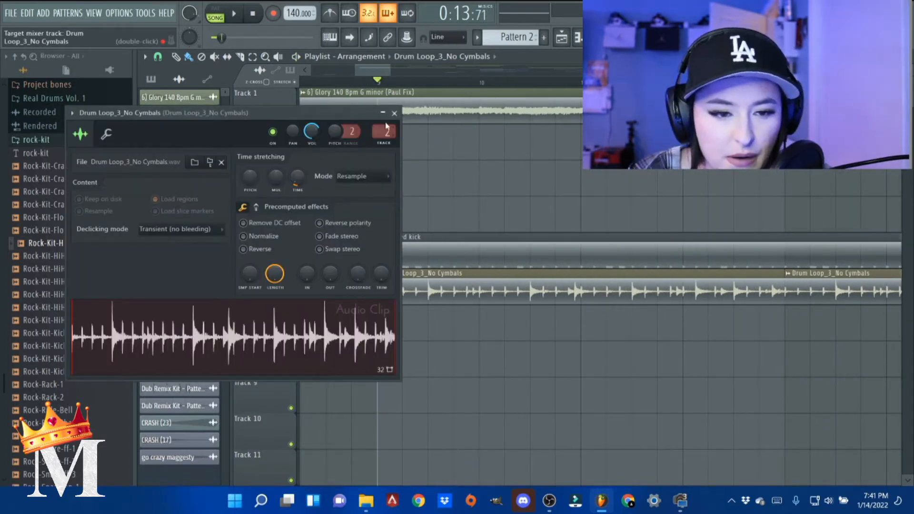
left_click(394, 113)
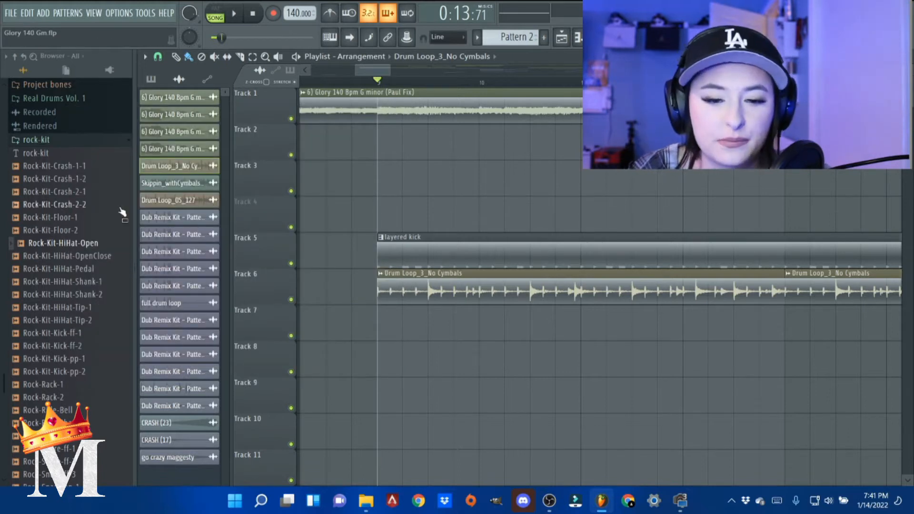
Switch to File Explorer, look in the Desktop's DRUM SAMPLES folder and return to the Desktop folder
left_click(366, 500)
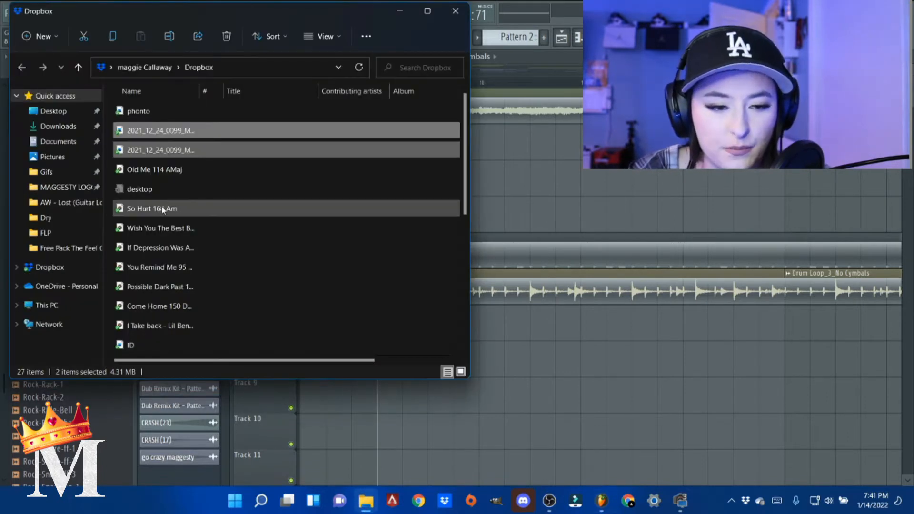
left_click(55, 113)
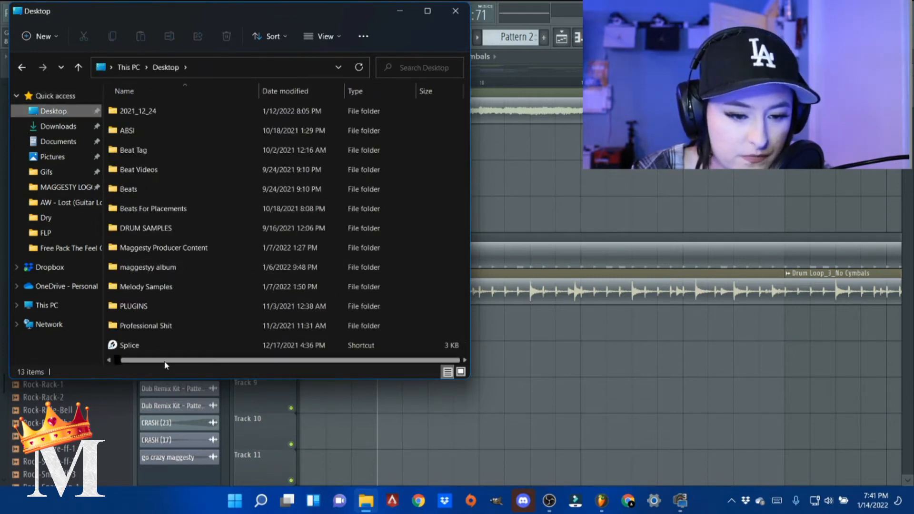
left_click_drag(164, 361, 91, 339)
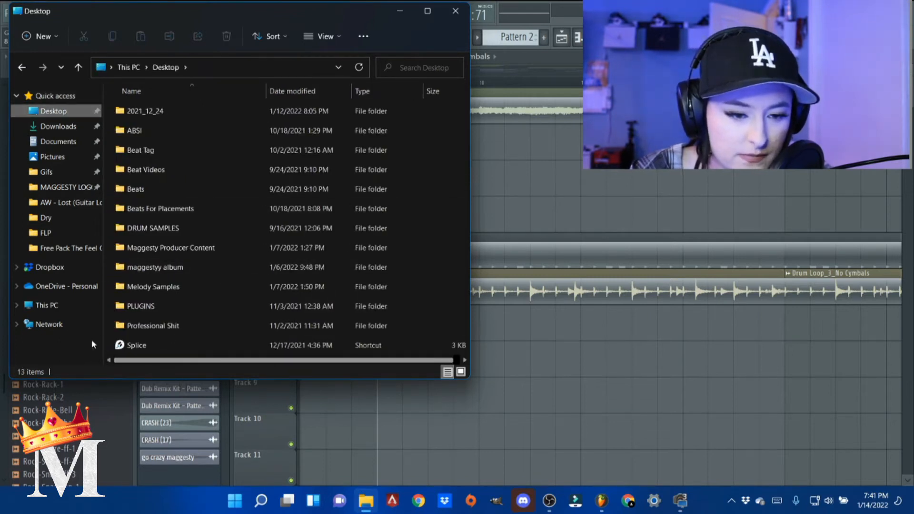
double_click(161, 228)
left_click(164, 67)
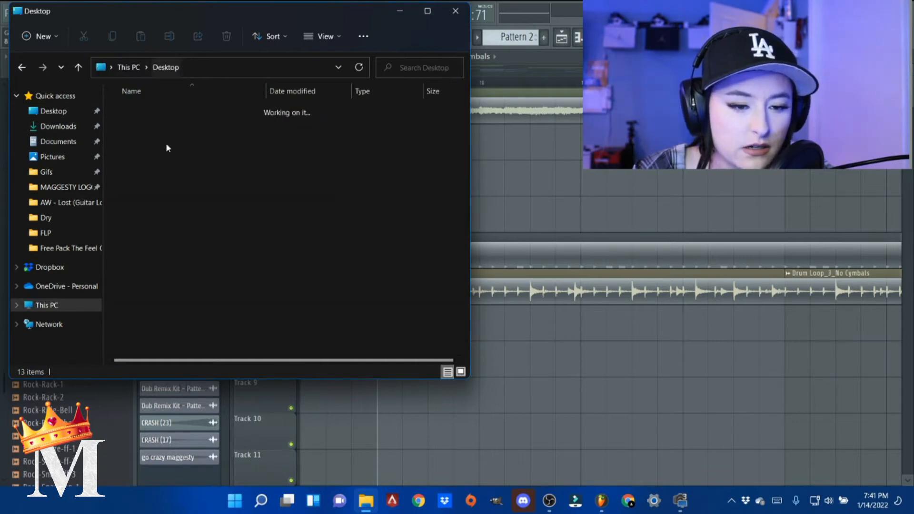
scroll(169, 277, "left", 1)
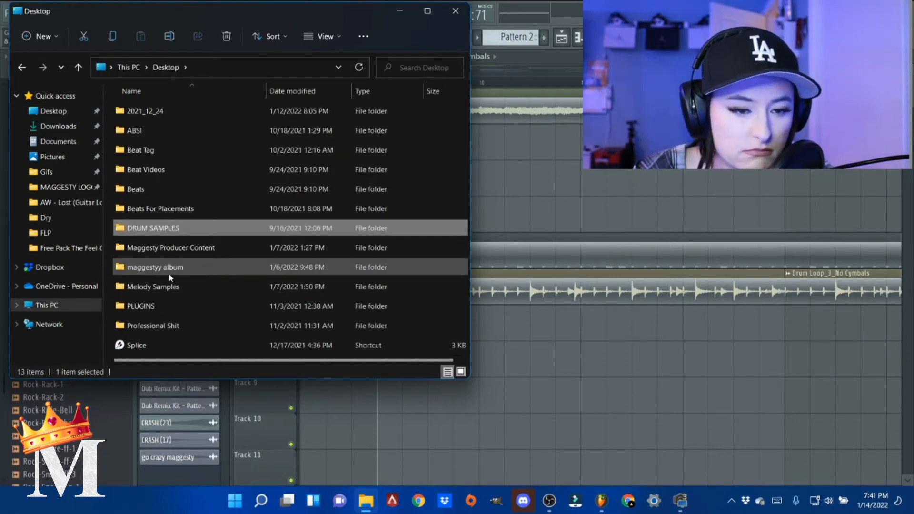
Open the Drum Loops folder in Melody Samples > Scarred Guitars NEW > Scarred Guitars Vol. 2 > Drums
double_click(164, 287)
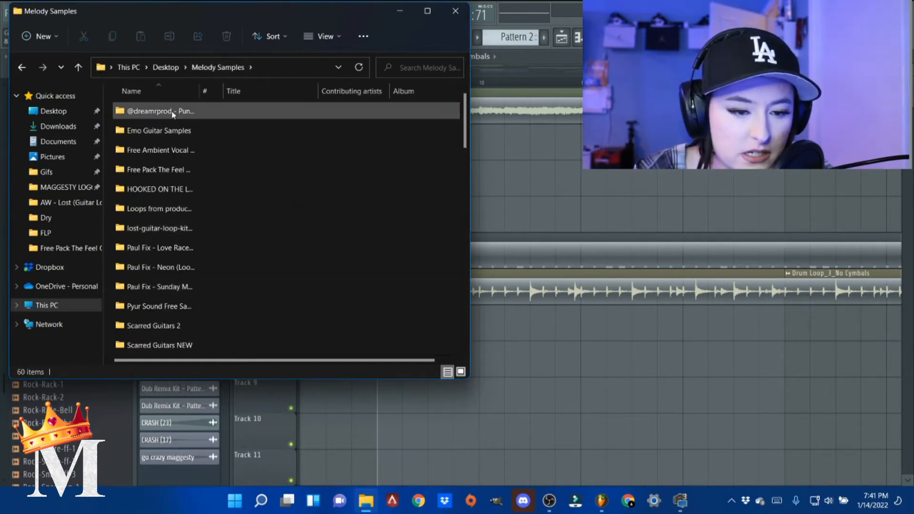
scroll(165, 288, "down", 1)
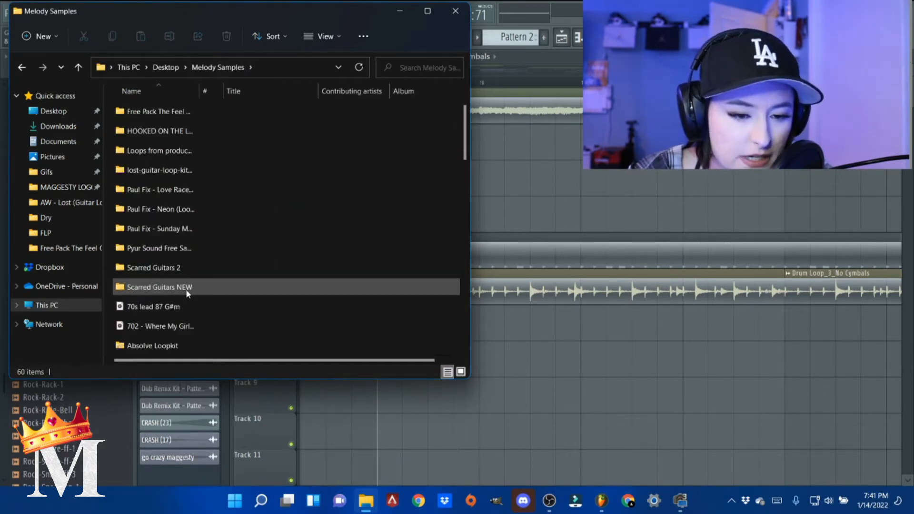
double_click(187, 288)
double_click(186, 110)
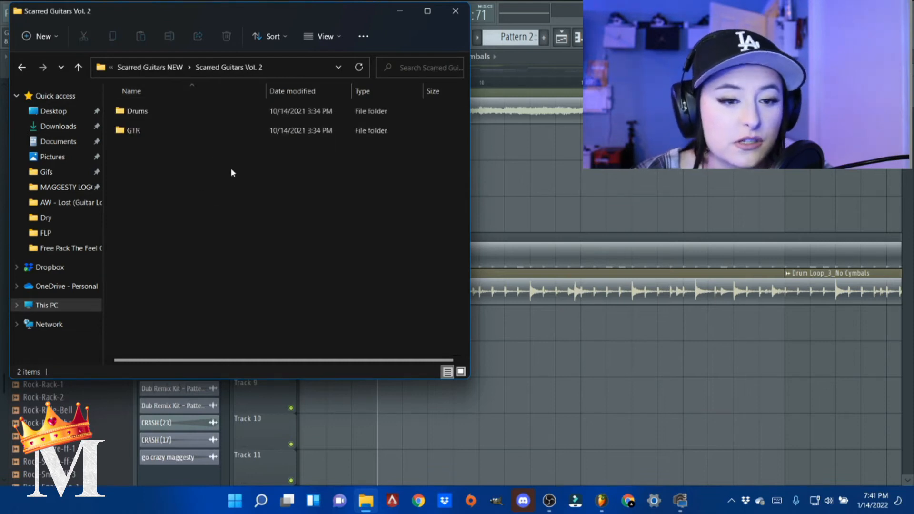
double_click(171, 119)
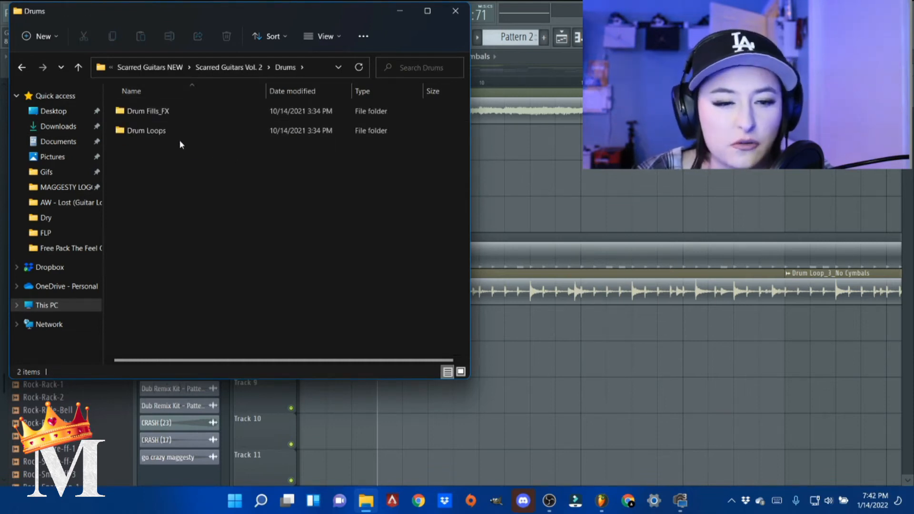
double_click(177, 130)
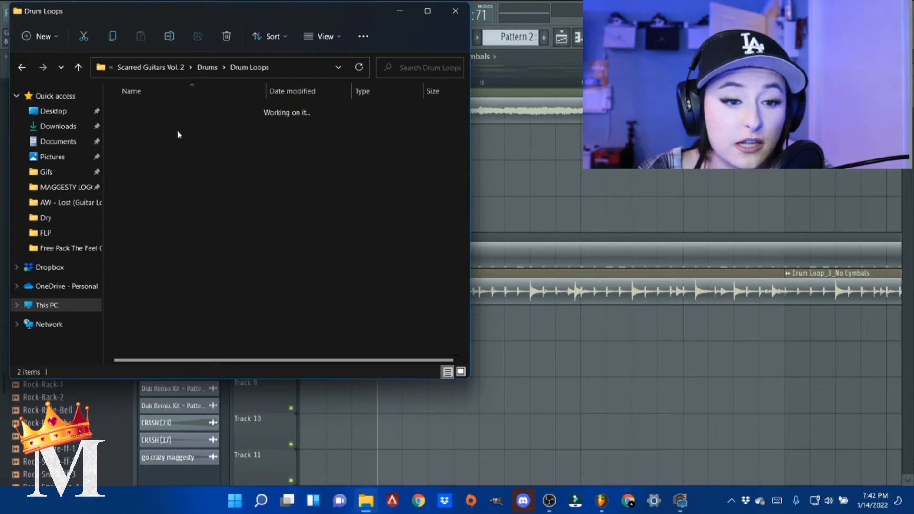
Look through the loops in the Full Drum Loops folder, go back up to Drums and close File Explorer
left_click(178, 113)
double_click(178, 114)
scroll(213, 308, "down", 3)
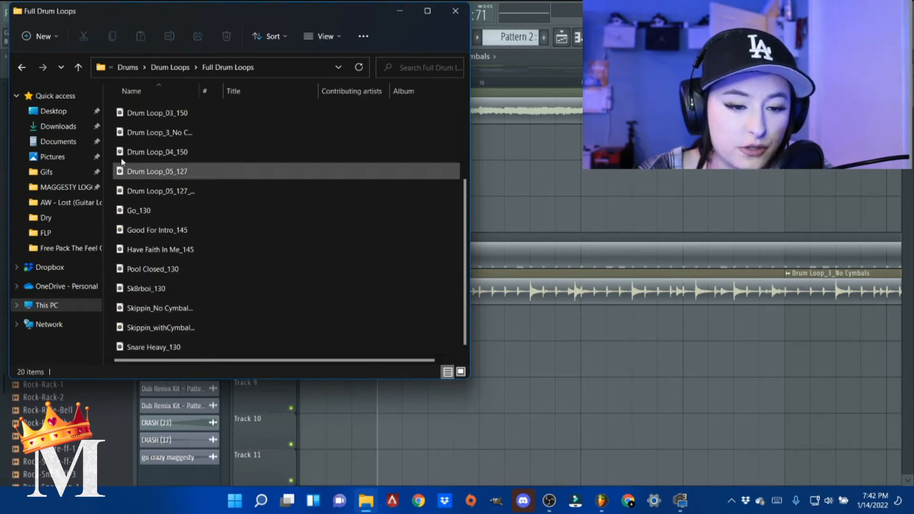
scroll(157, 153, "up", 3)
left_click(169, 68)
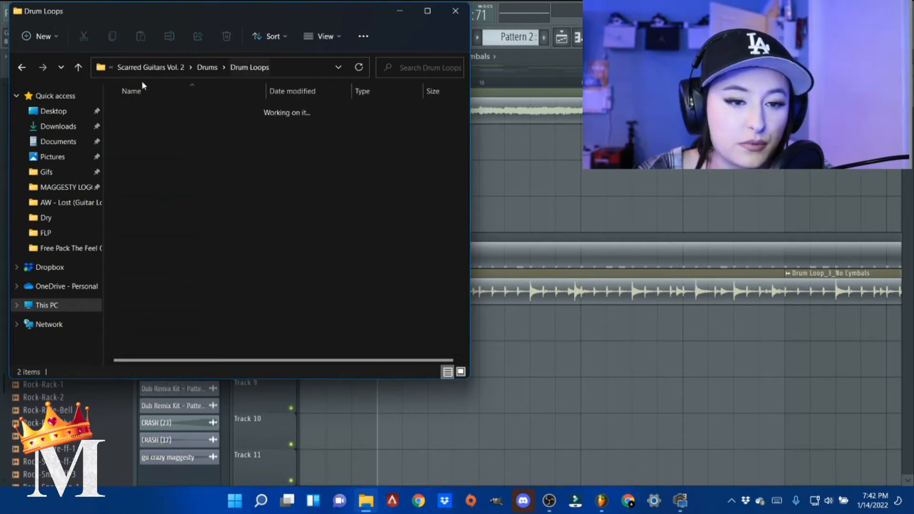
left_click(207, 68)
left_click(447, 18)
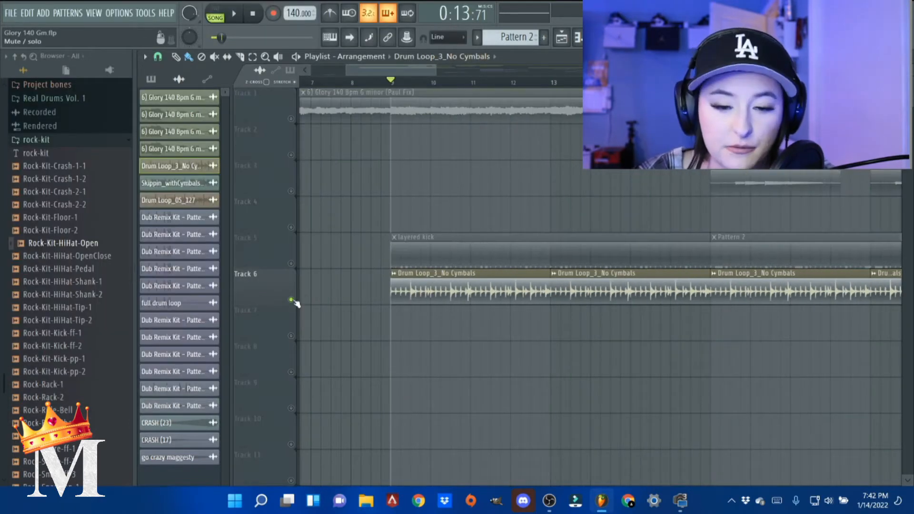
Play the soloed Drum Loop_3_No Cymbals clips on Track 6 from bar 9, stop playback and re-enable the other tracks
key("space")
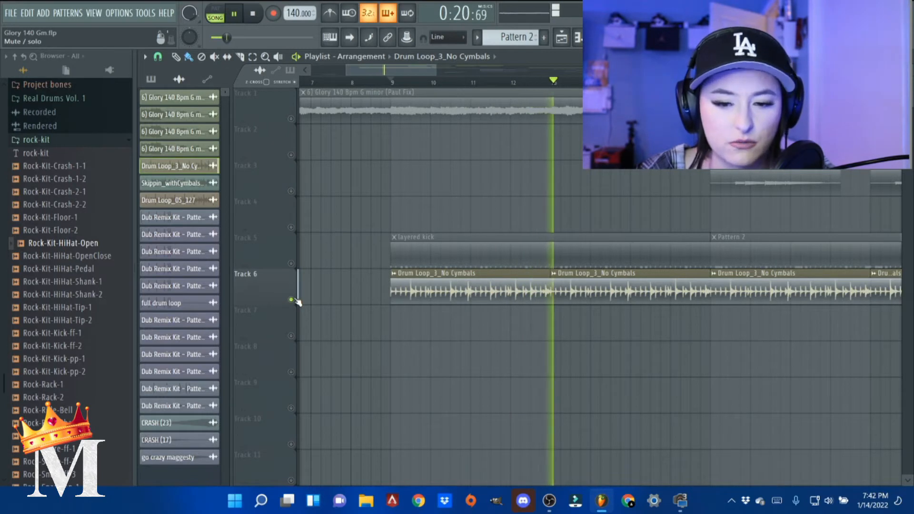
left_click(291, 299, "ctrl")
key("space")
Listen to the layered kick on Track 5 in solo, and re-enable all tracks to hear the layers together
left_click(290, 263, "ctrl")
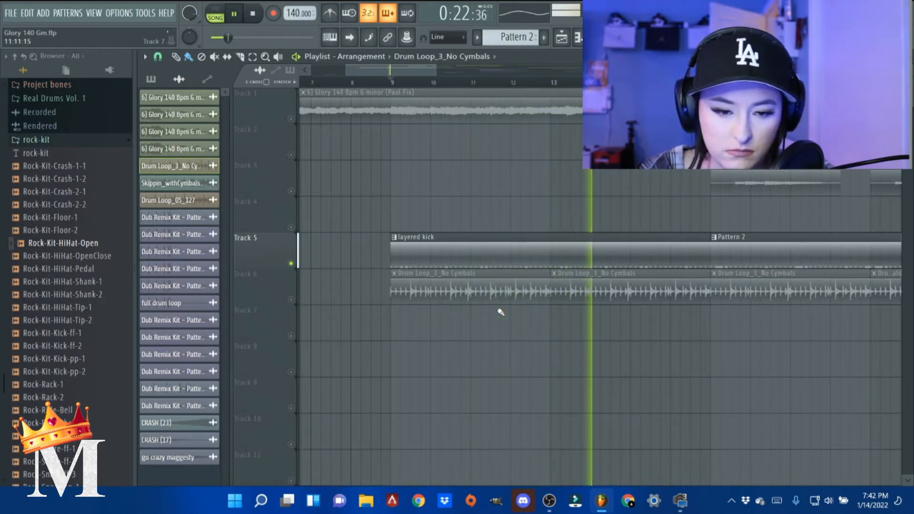
right_click(298, 268)
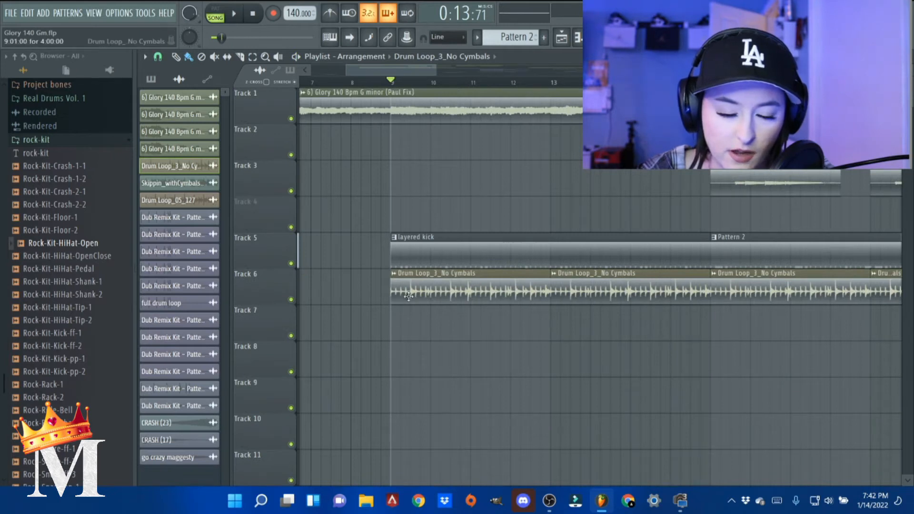
scroll(408, 296, "down", 2)
key("space")
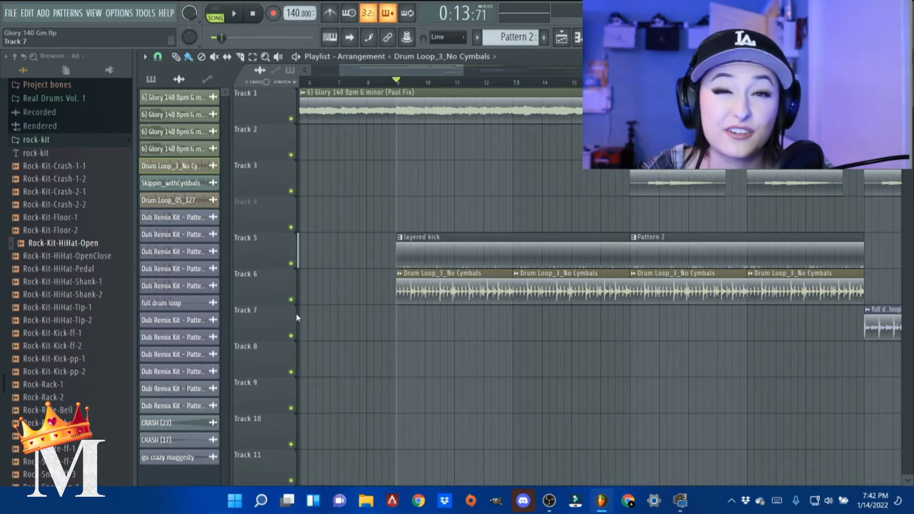
Solo Track 6, briefly play its drum loop from bar 9 and turn the solo off
scroll(303, 300, "up", 3, "ctrl")
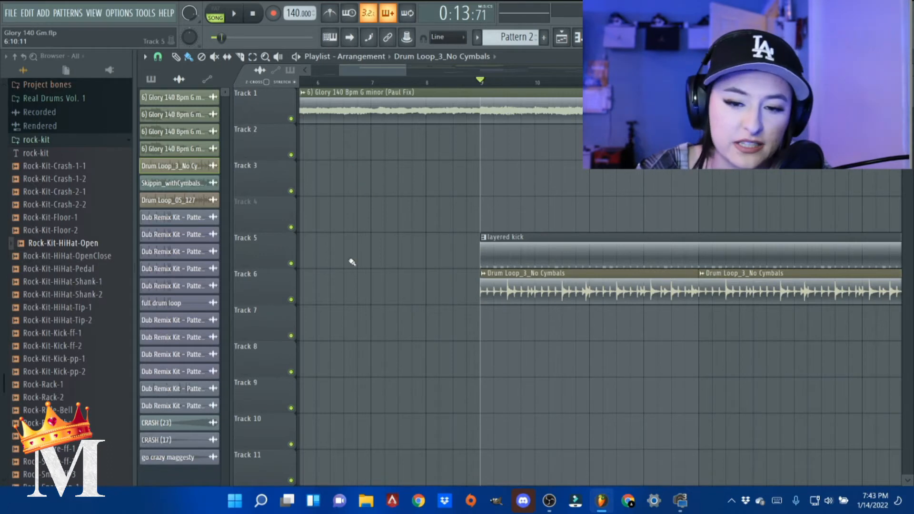
left_click(291, 299, "ctrl")
key("space")
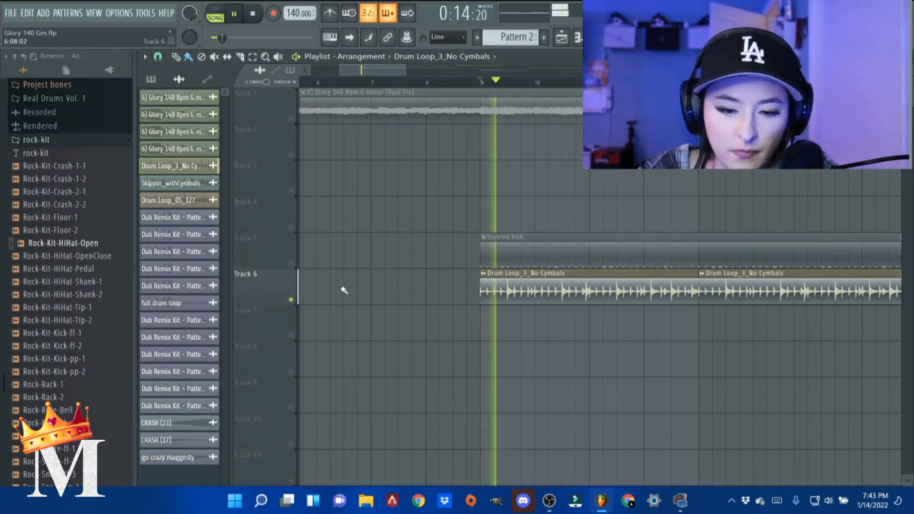
key("space")
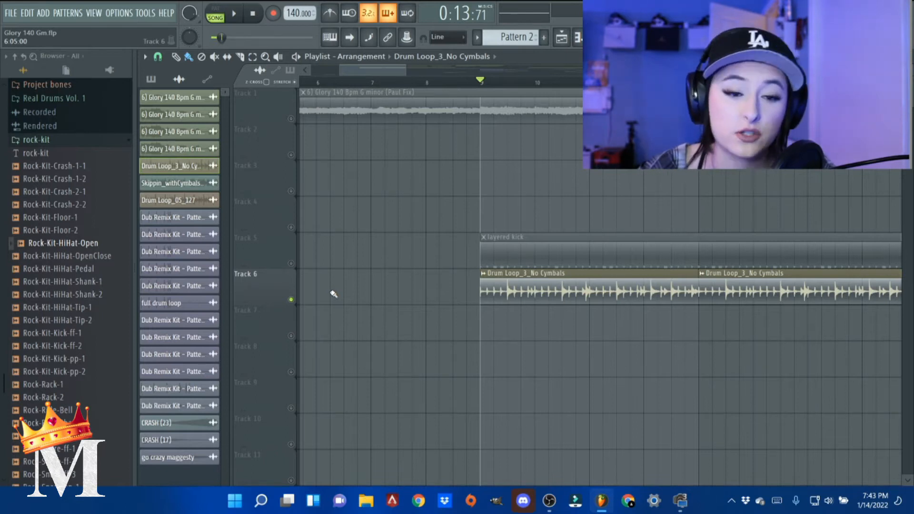
left_click(291, 300, "ctrl")
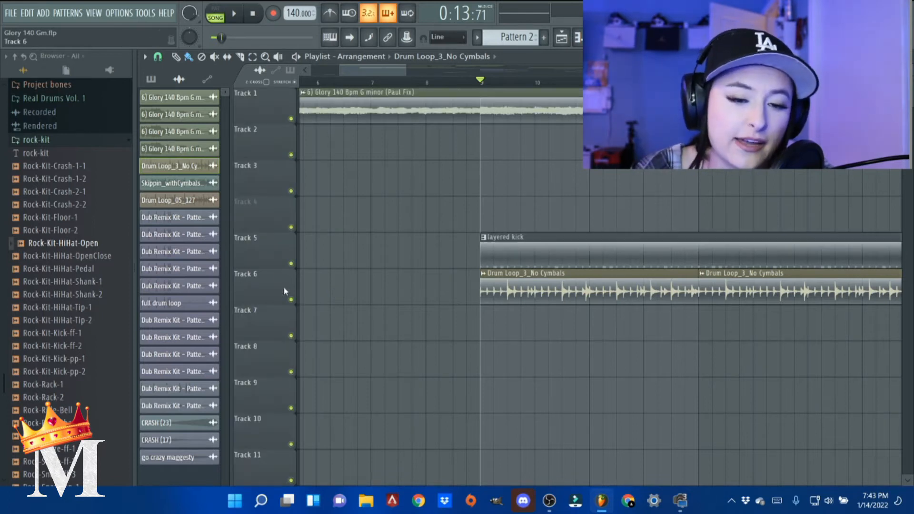
Solo Track 5, play the layered kick pattern from bar 9 and stop playback
left_click(291, 263, "ctrl")
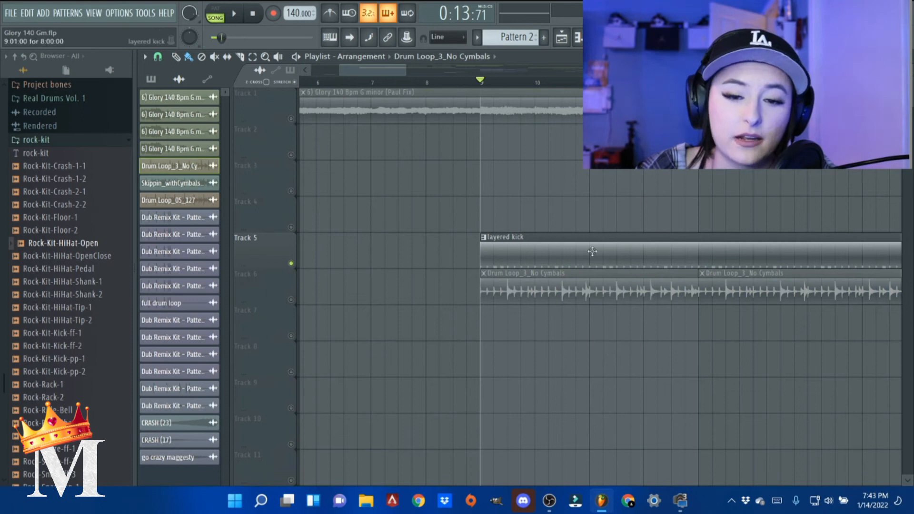
scroll(592, 251, "up", 1)
scroll(550, 257, "down", 2)
key("space")
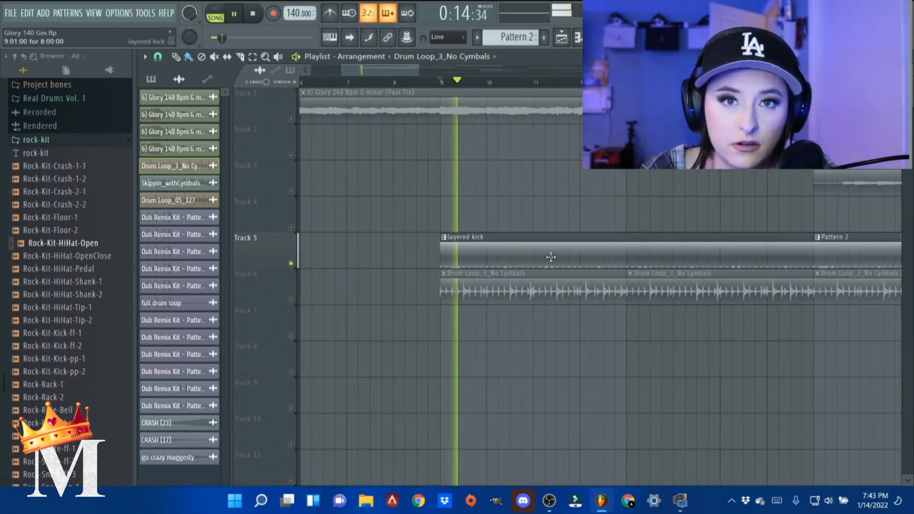
key("space")
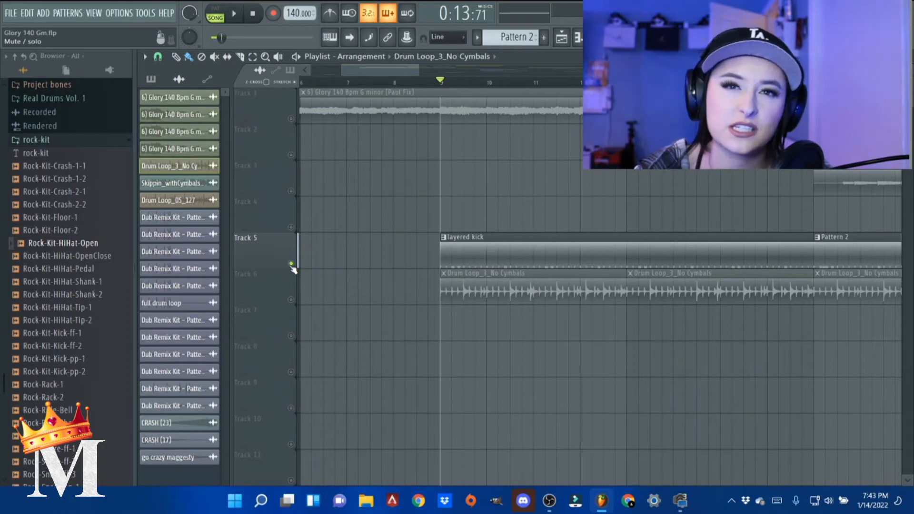
Play Track 6 on its own from bar 9, and unsolo it to play the same section with all tracks
right_click(291, 299)
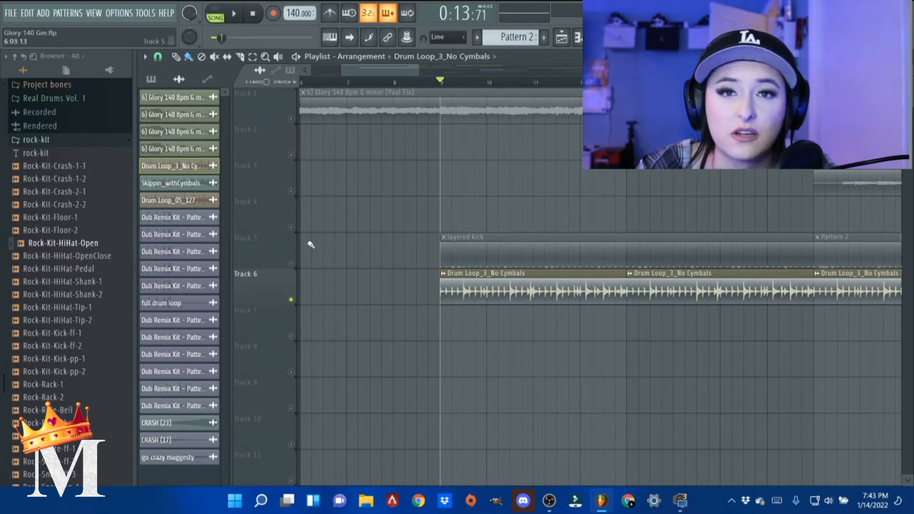
key("space")
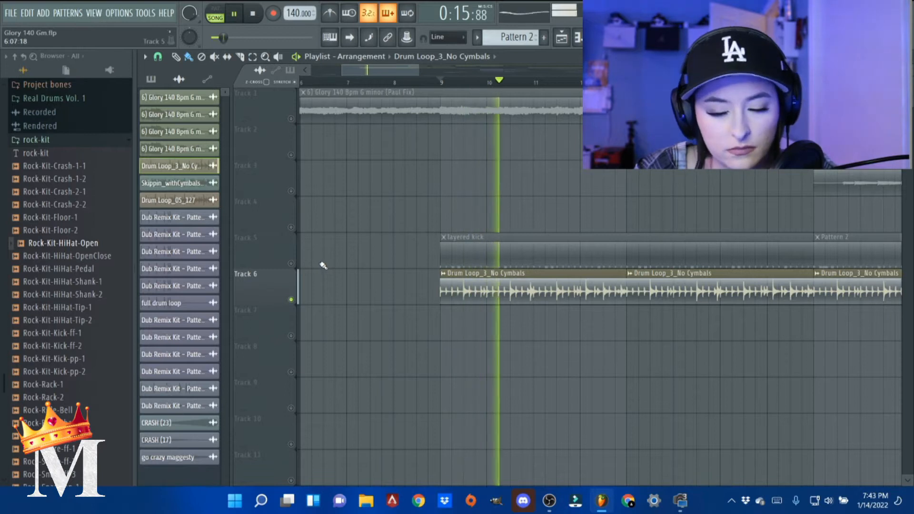
key("space")
left_click(291, 300, "ctrl")
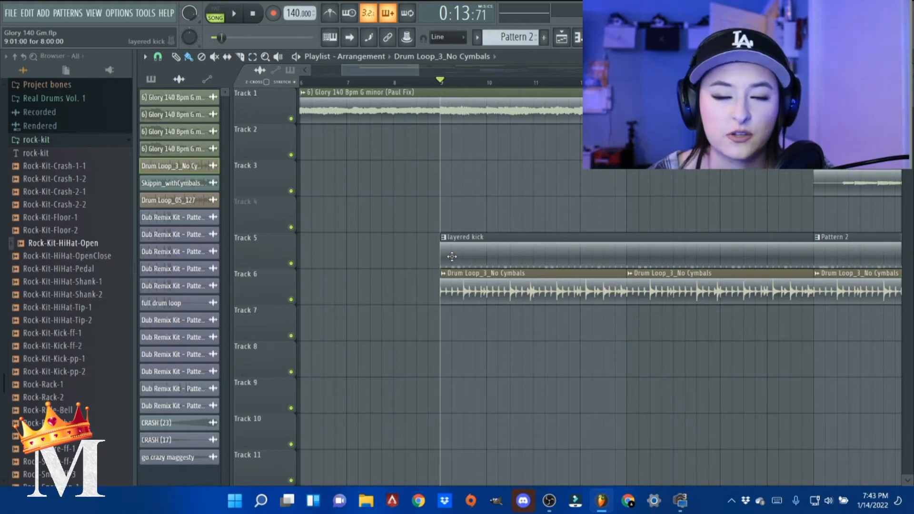
key("space")
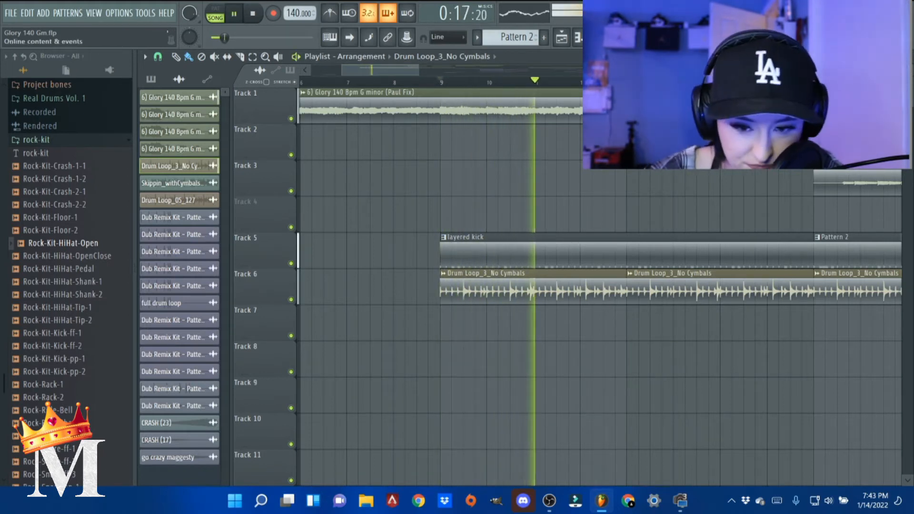
key("space")
Set the playlist time selection to span bars 9 to 25, covering the layered kick and Pattern 2 sections
scroll(675, 261, "down", 5)
scroll(380, 310, "up", 8)
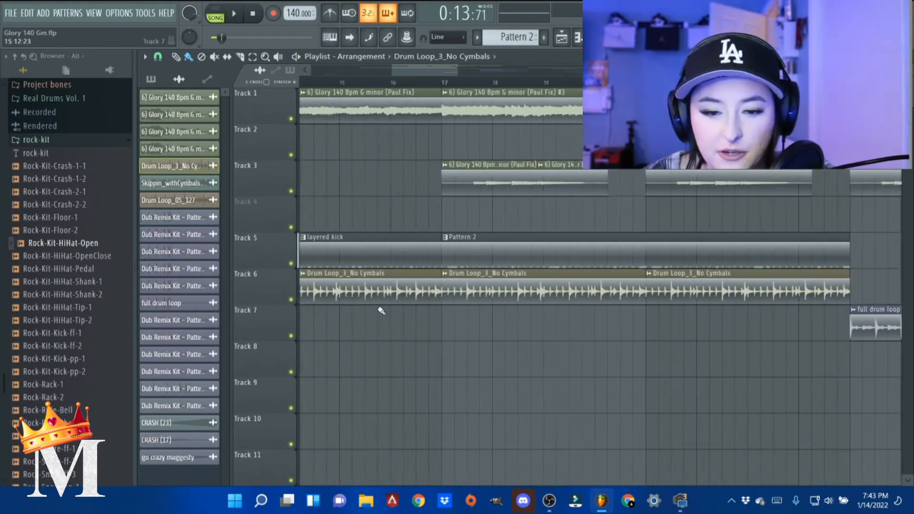
scroll(447, 272, "down", 2)
left_click_drag(488, 82, 846, 82)
scroll(633, 286, "down", 4)
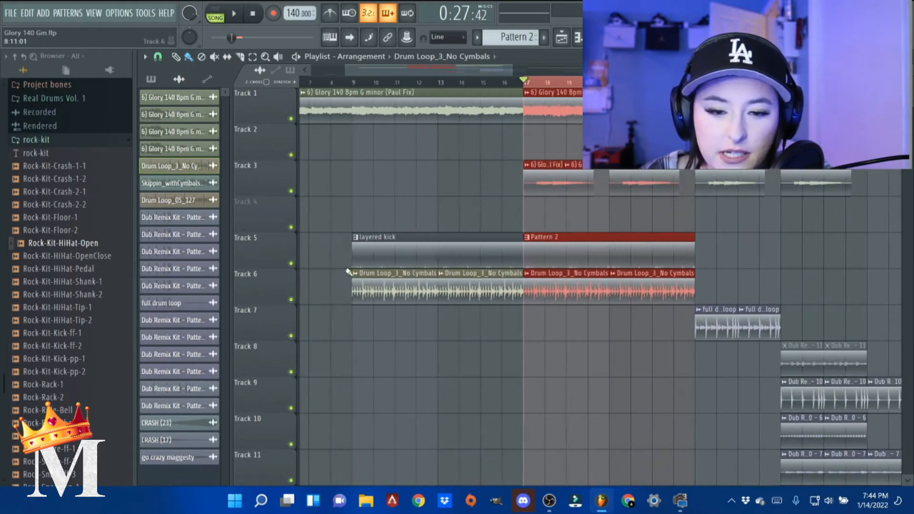
left_click_drag(524, 82, 353, 82)
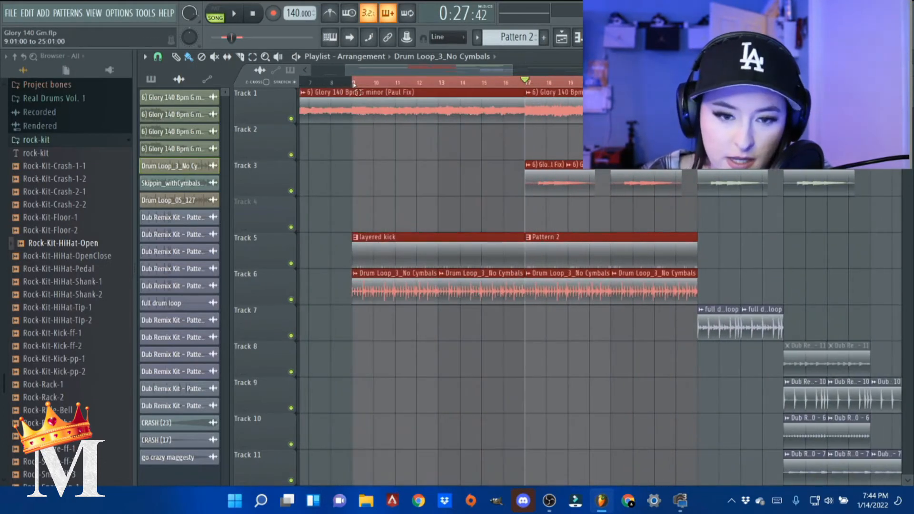
Solo Track 5 and play its kick patterns from bar 13 into the Pattern 2 section
left_click(441, 82)
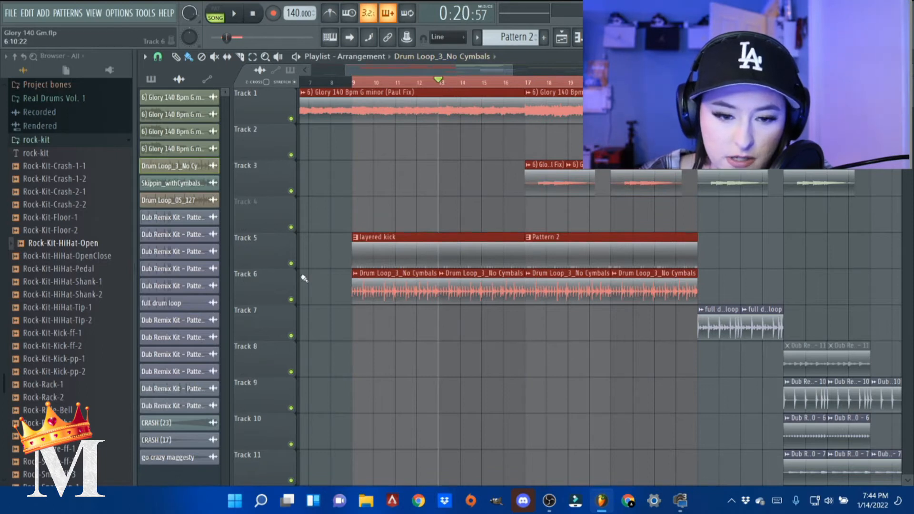
right_click(292, 264)
key("space")
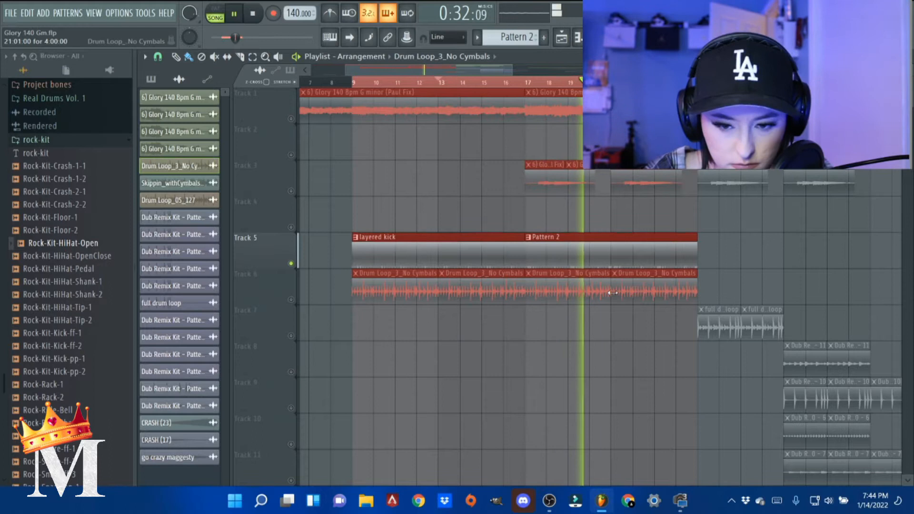
key("space")
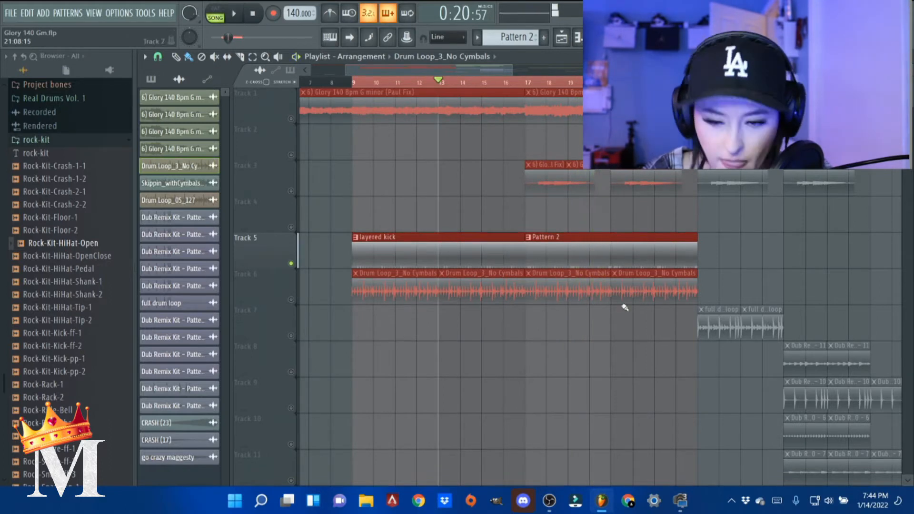
Unsolo Track 5 and play all tracks from bar 17, where Pattern 2 starts
left_click(528, 83)
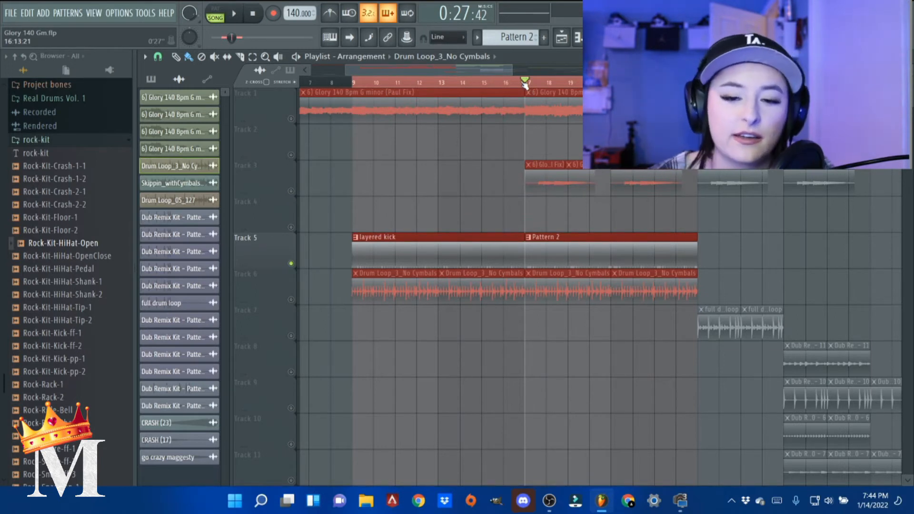
right_click(291, 264)
scroll(518, 320, "up", 2)
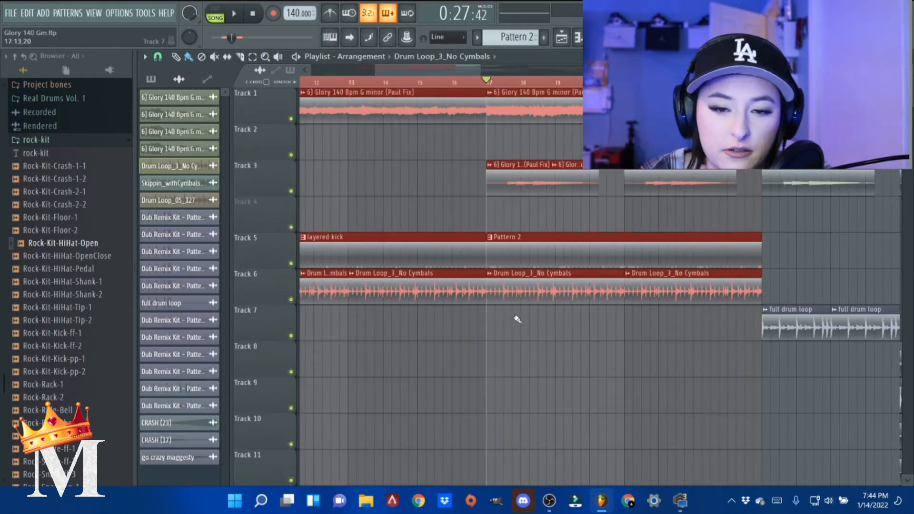
key("space")
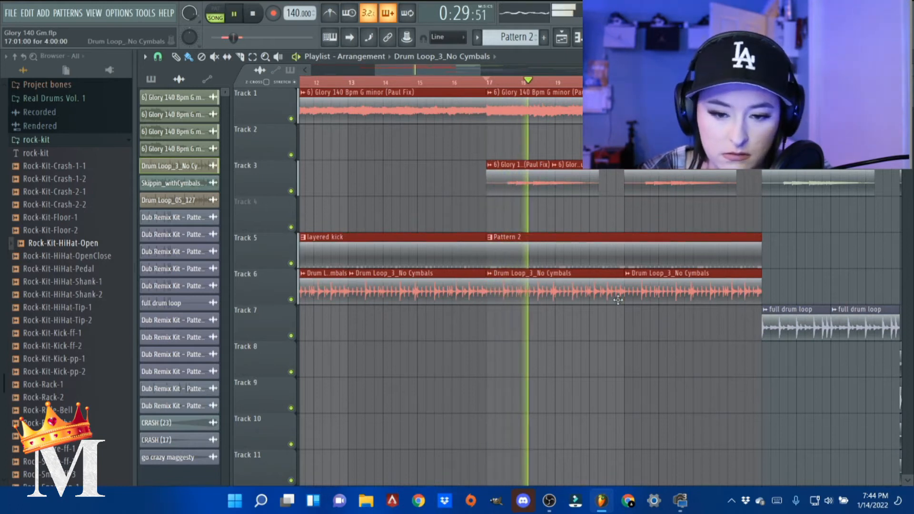
Inspect the Rock-Kit-HiHat-Open notes of Pattern 2 in the piano roll during playback, return to the playlist and stop
key("F6")
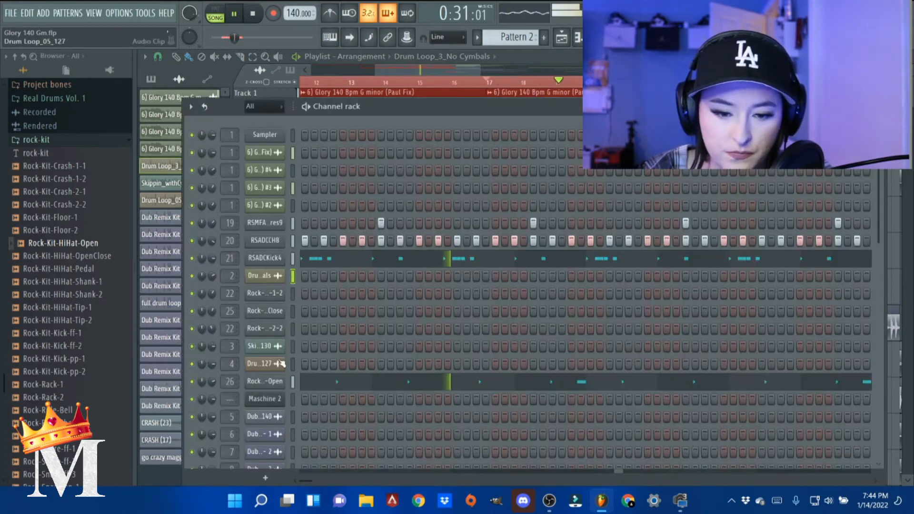
left_click(309, 382)
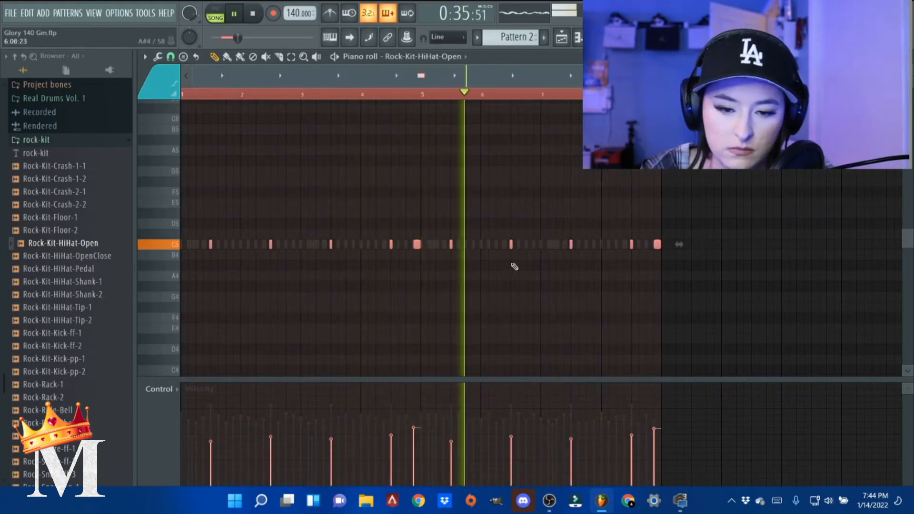
key("F6")
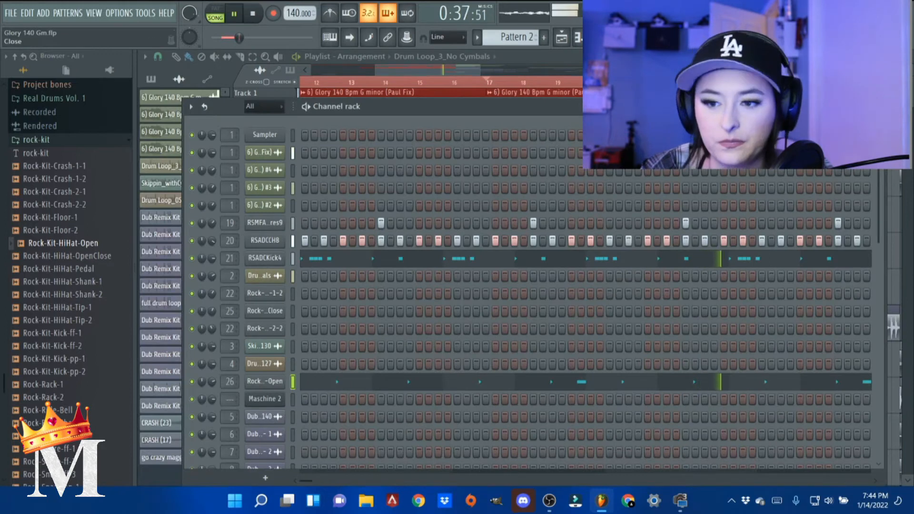
key("F6")
scroll(661, 197, "down", 3)
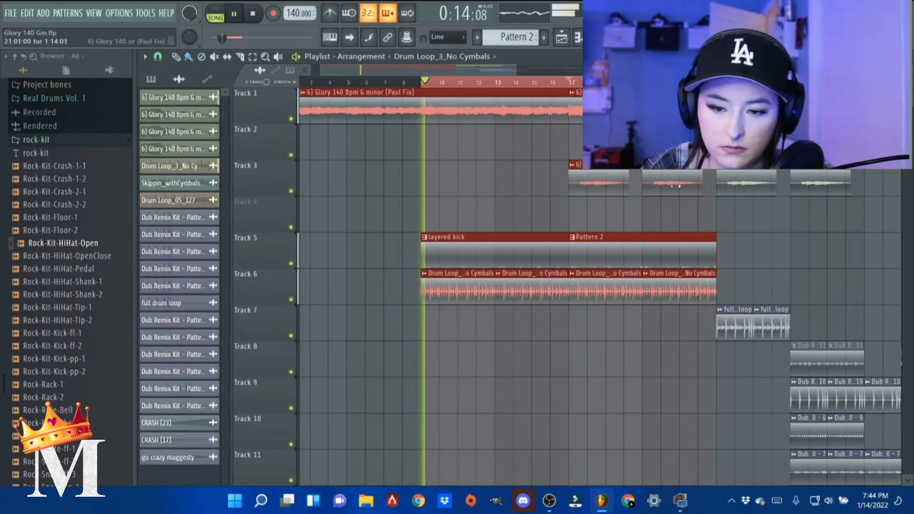
key("space")
Clear the playlist time selection and place the playhead midway through bar 23
scroll(666, 186, "down", 2)
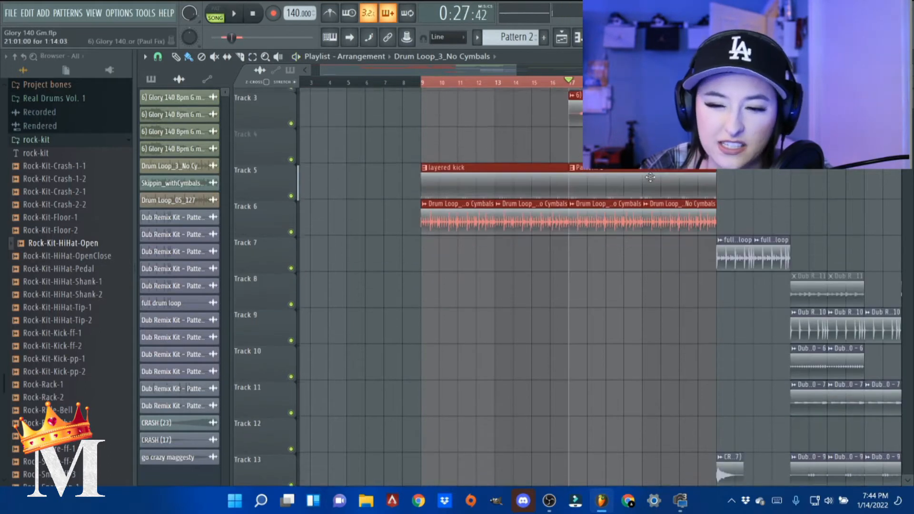
scroll(651, 186, "down", 2)
scroll(600, 204, "up", 3)
double_click(580, 82)
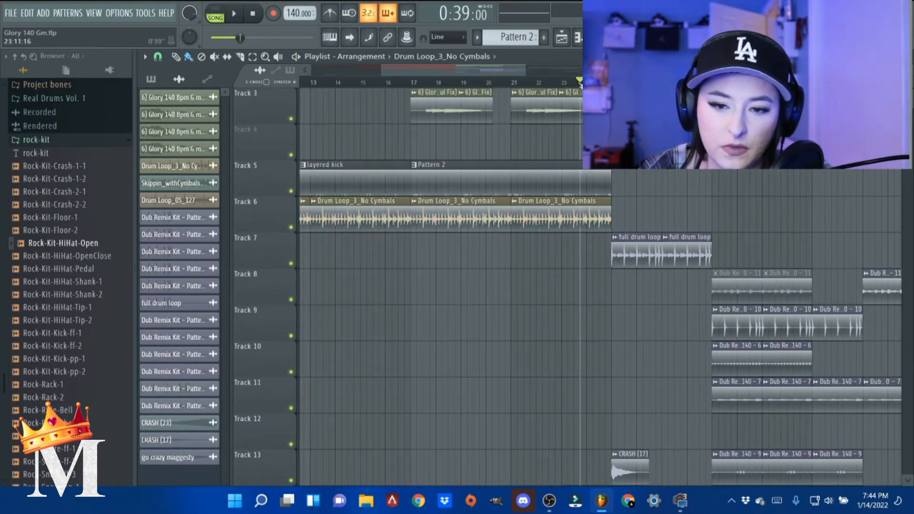
Examine the CRASH (23) and CRASH (17) clips on Tracks 14 and 13 around the transition at bar 25
scroll(561, 155, "down", 4)
scroll(573, 167, "up", 1)
scroll(571, 180, "down", 6)
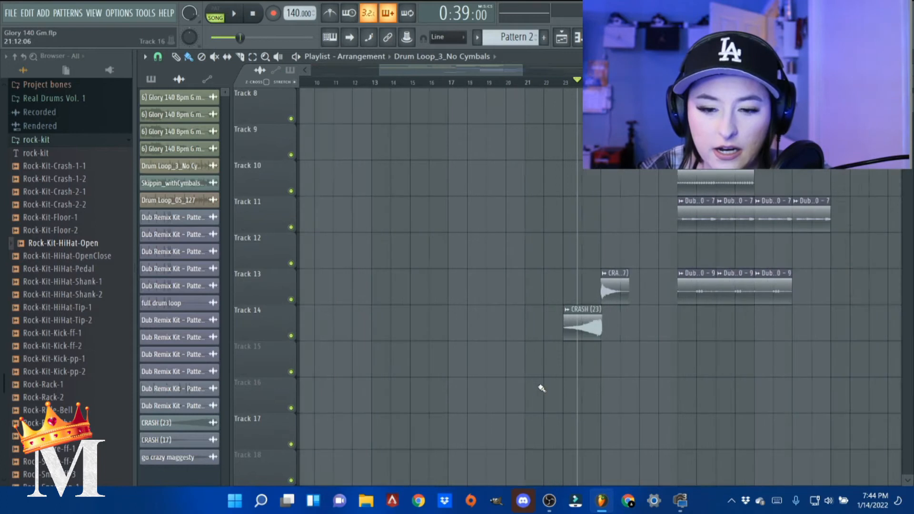
scroll(540, 388, "up", 5)
scroll(649, 372, "up", 1)
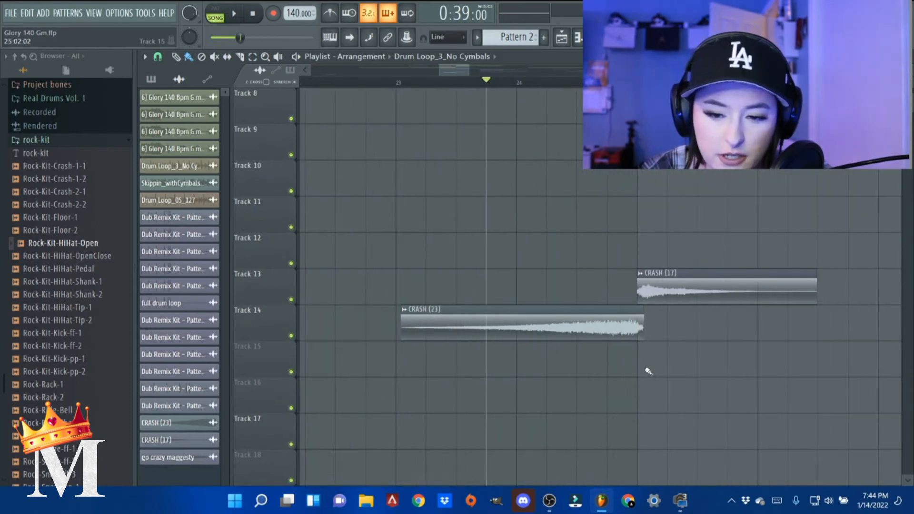
scroll(648, 370, "down", 3)
scroll(646, 369, "up", 3)
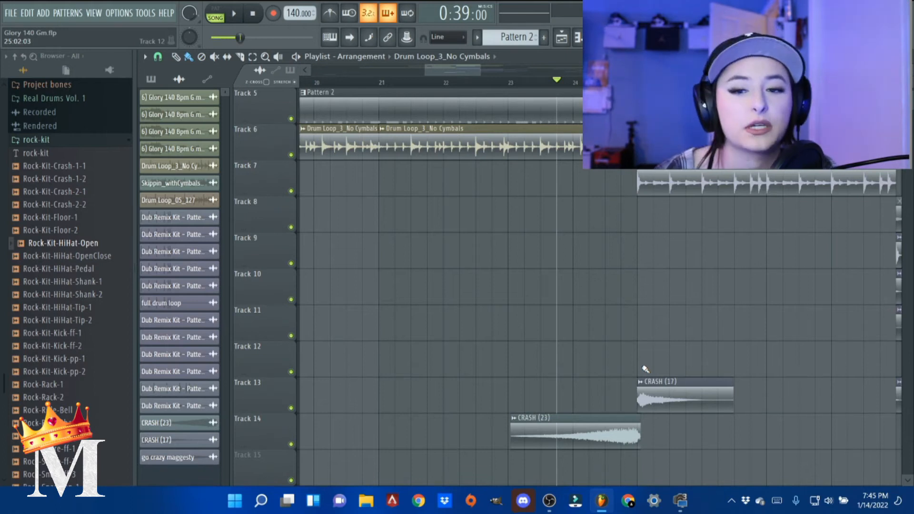
scroll(627, 385, "down", 6)
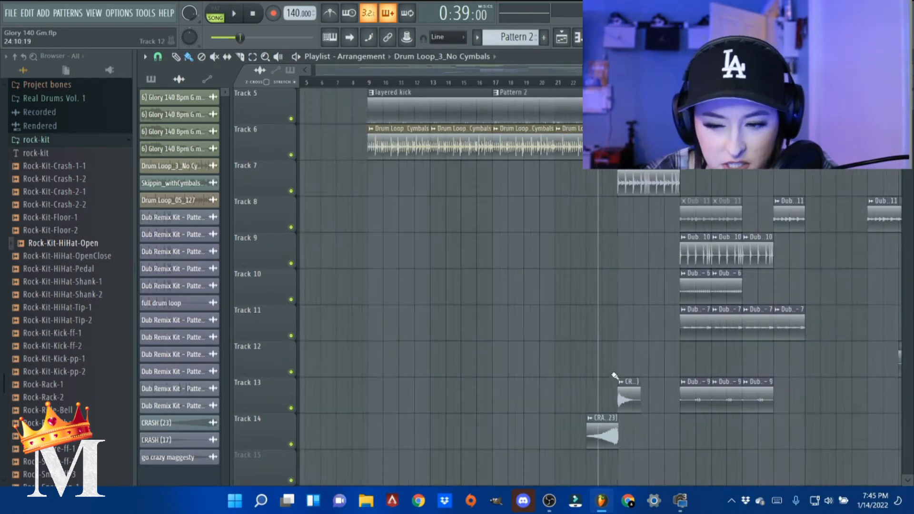
scroll(528, 346, "up", 6)
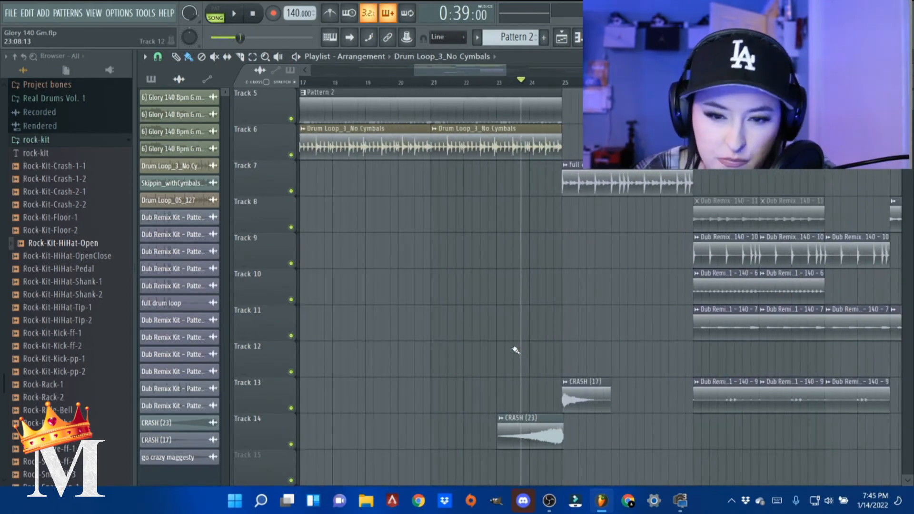
Inspect the sample settings of the CRASH (23) clip on Track 14, including its Reverse effect, and close them
scroll(528, 345, "up", 1)
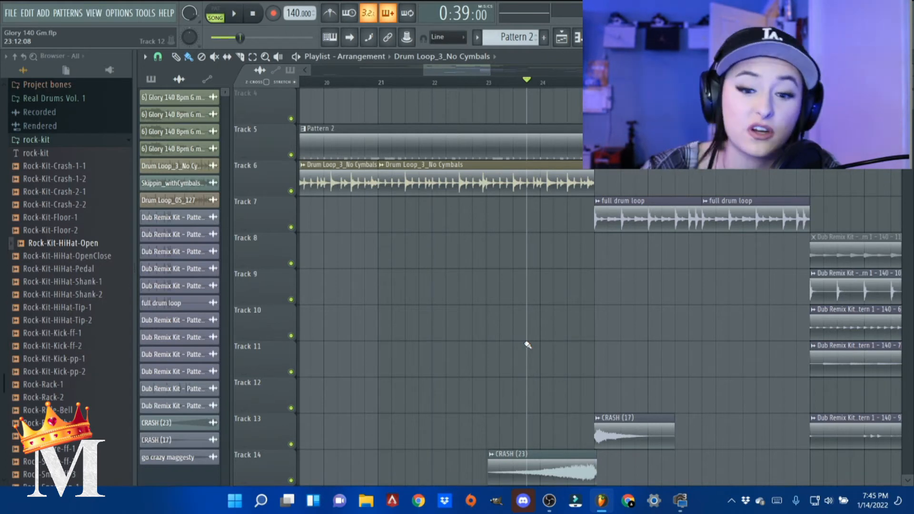
scroll(519, 369, "down", 2)
scroll(536, 393, "up", 4)
double_click(524, 442)
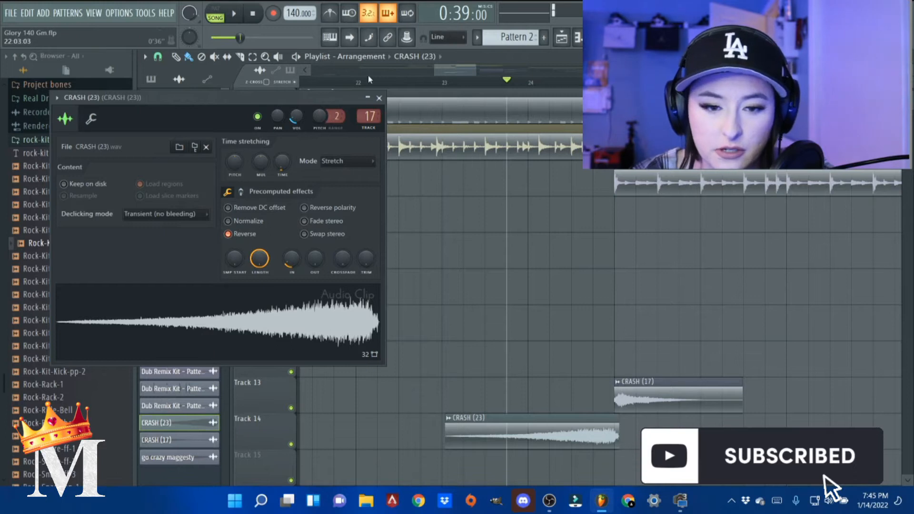
left_click(379, 98)
left_click(607, 310)
right_click(607, 308)
Play all tracks from bar 21 through the crash transition and the full drum loop clips, and stop
left_click_drag(411, 83, 481, 110)
scroll(537, 189, "down", 5)
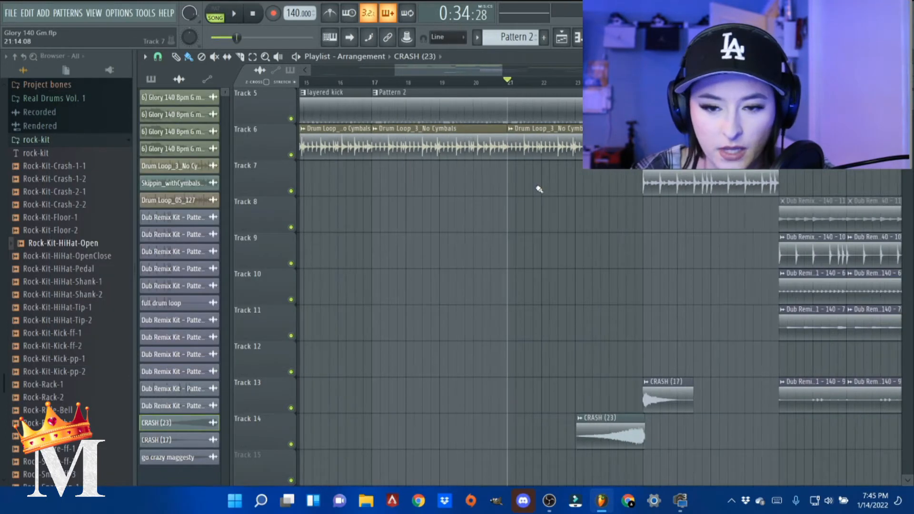
scroll(538, 189, "down", 2)
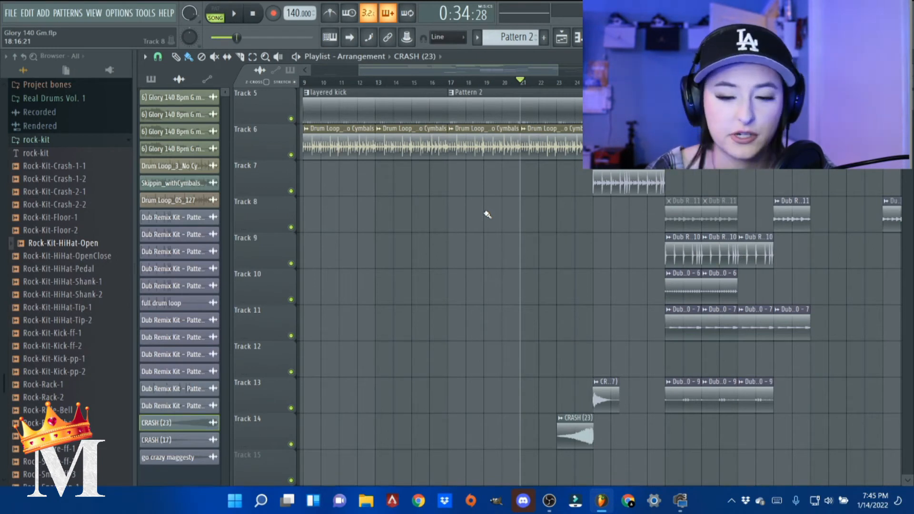
key("space")
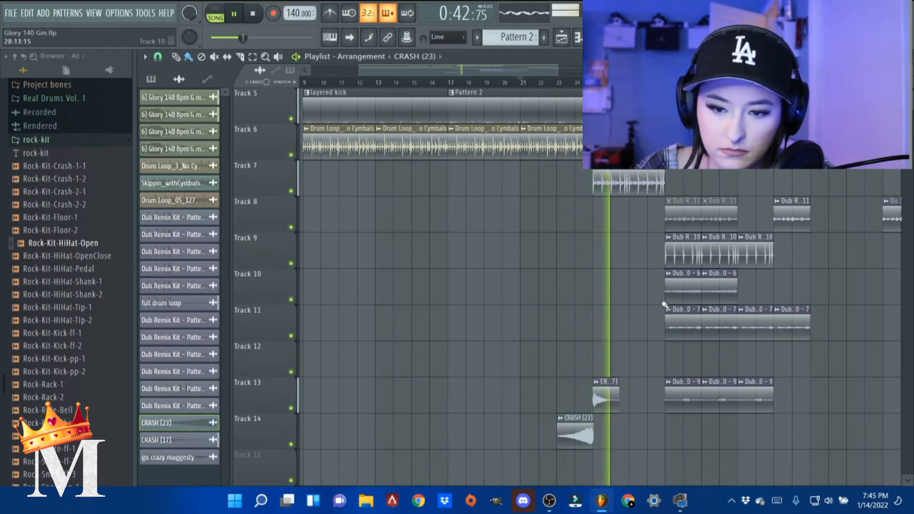
scroll(642, 301, "up", 5)
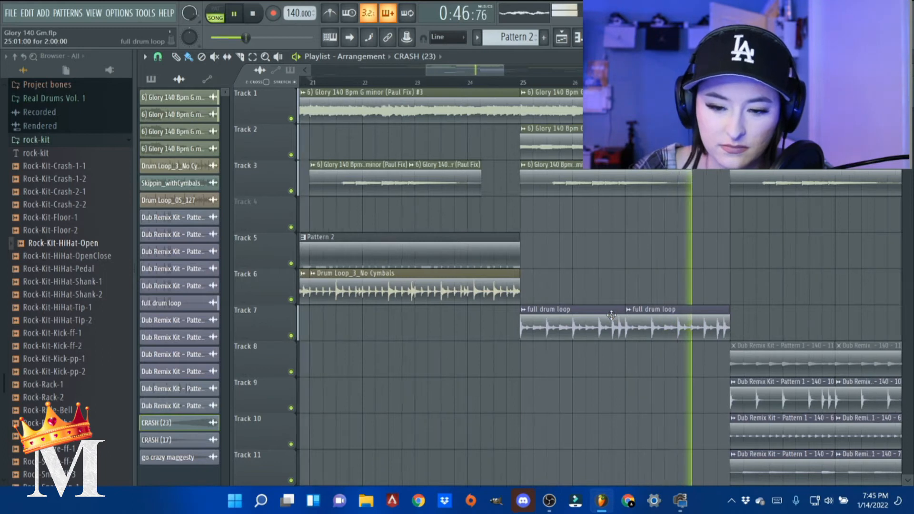
scroll(666, 316, "down", 3)
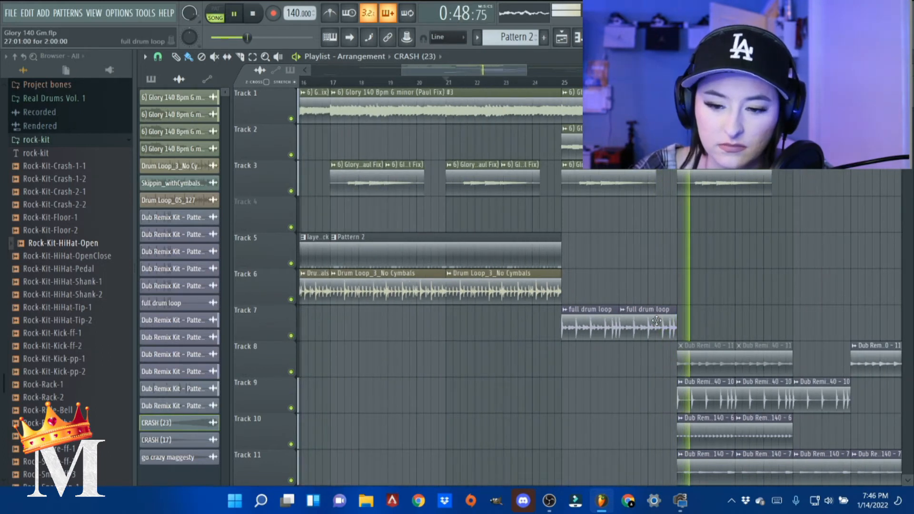
scroll(655, 319, "down", 3)
key("space")
Solo Track 7 and place the playhead at bar 25, where the full drum loop starts
scroll(581, 233, "up", 3)
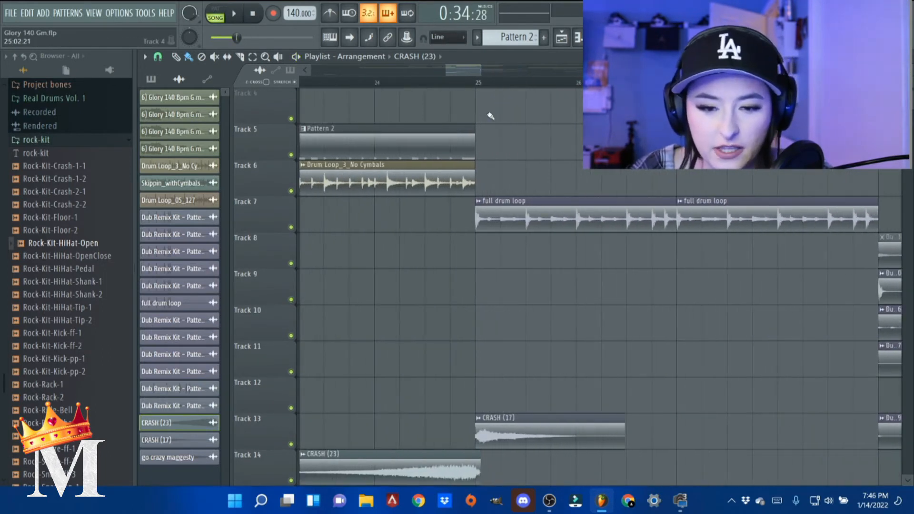
right_click(292, 228)
left_click(475, 82)
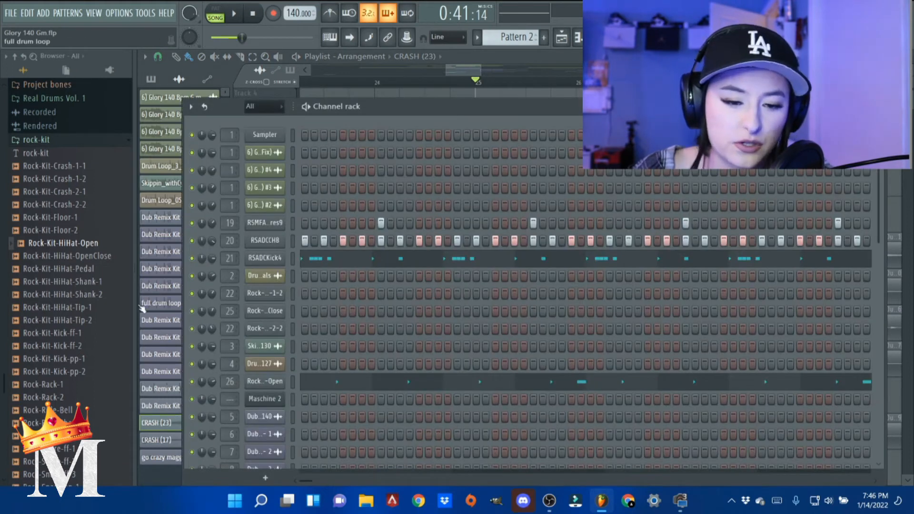
Open Maschine 2 from the channel rack and examine the Dub Remix Kit sounds in its Pattern 1
scroll(271, 238, "down", 6)
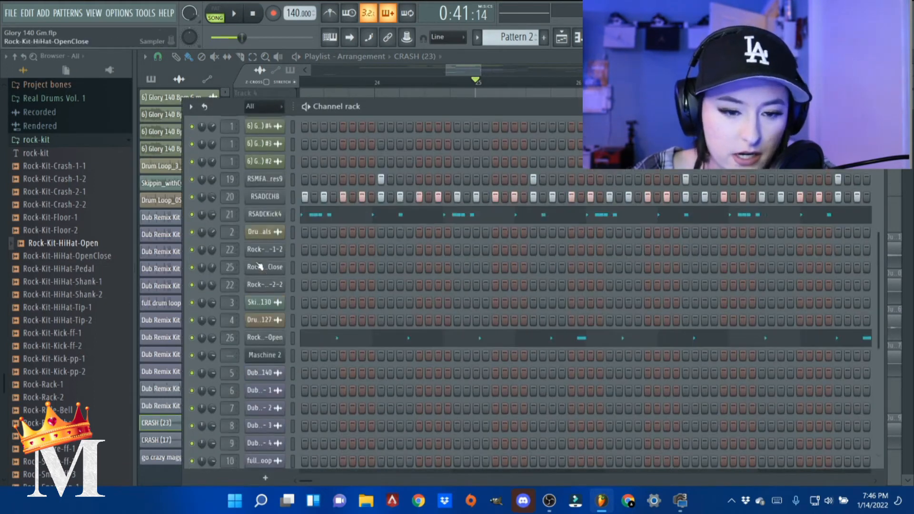
left_click(272, 183)
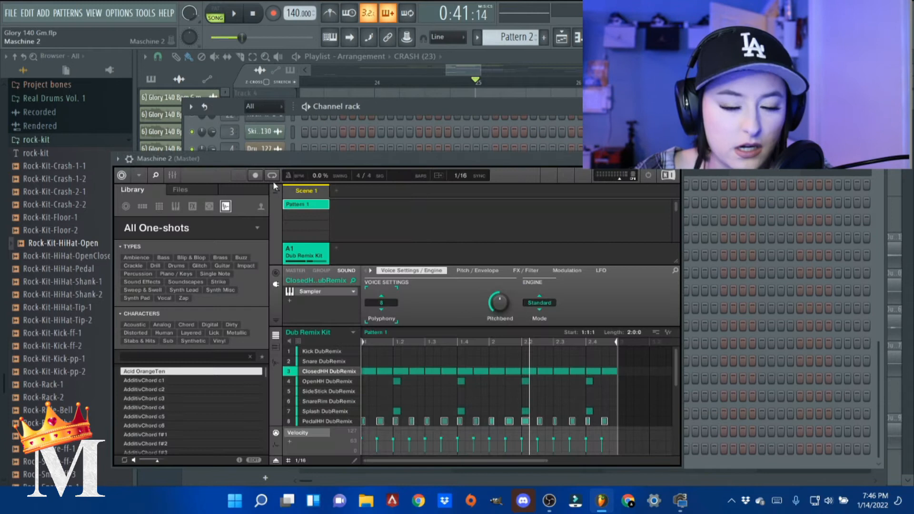
left_click(379, 368)
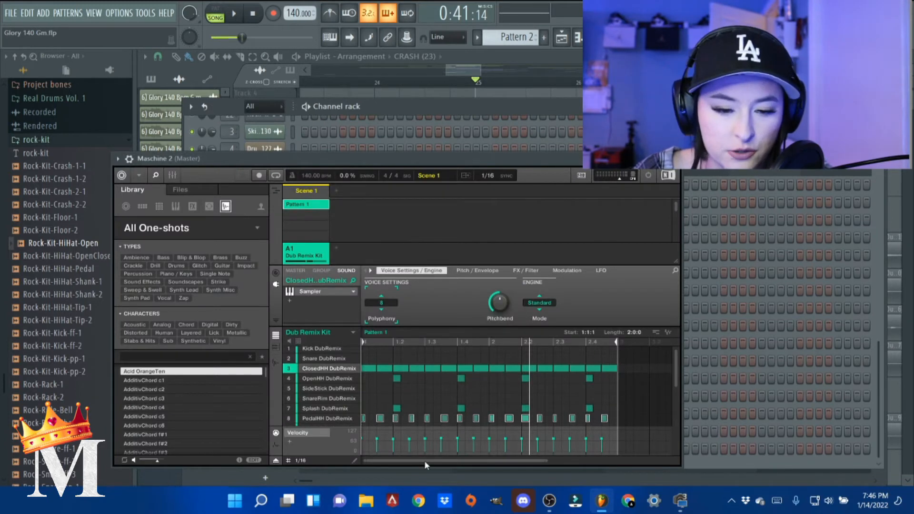
scroll(413, 385, "up", 1)
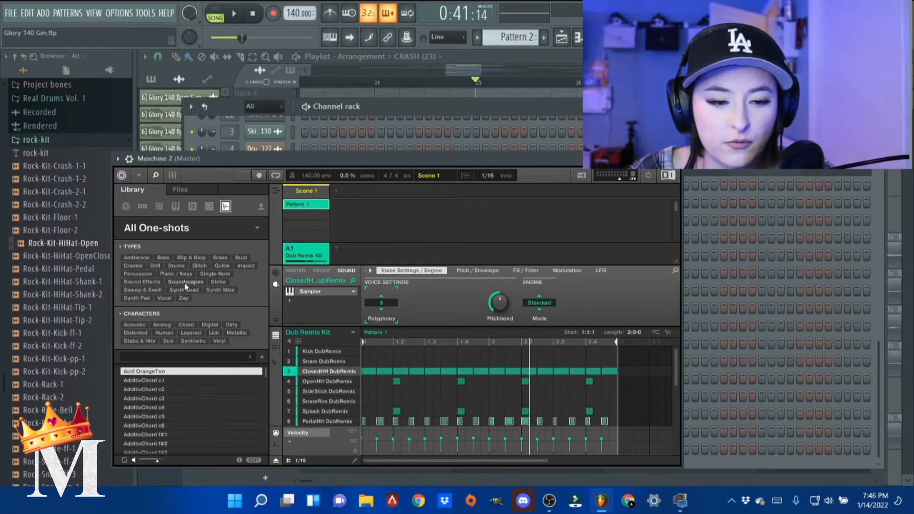
Filter Maschine's one-shots to Drums, select the SnareRim DubRemix slot and audition the Clap AtomHeart 1 sample
left_click(177, 268)
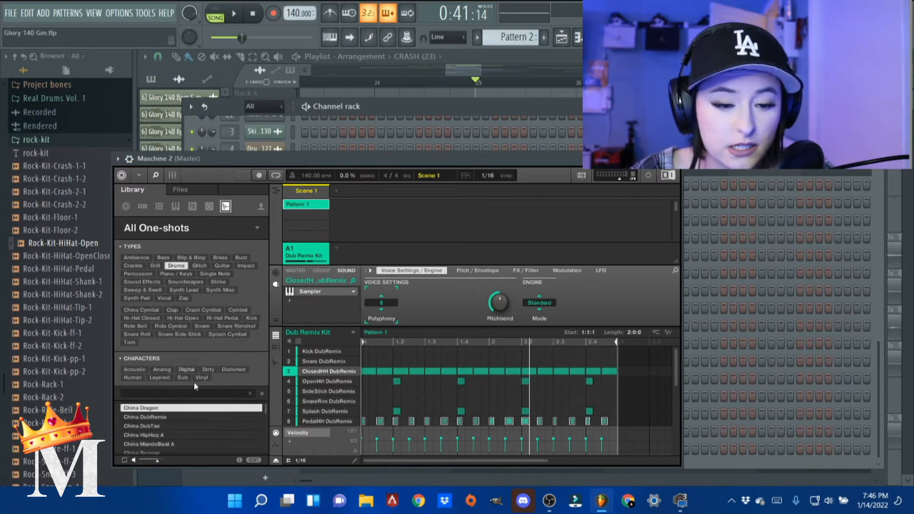
scroll(339, 379, "down", 3)
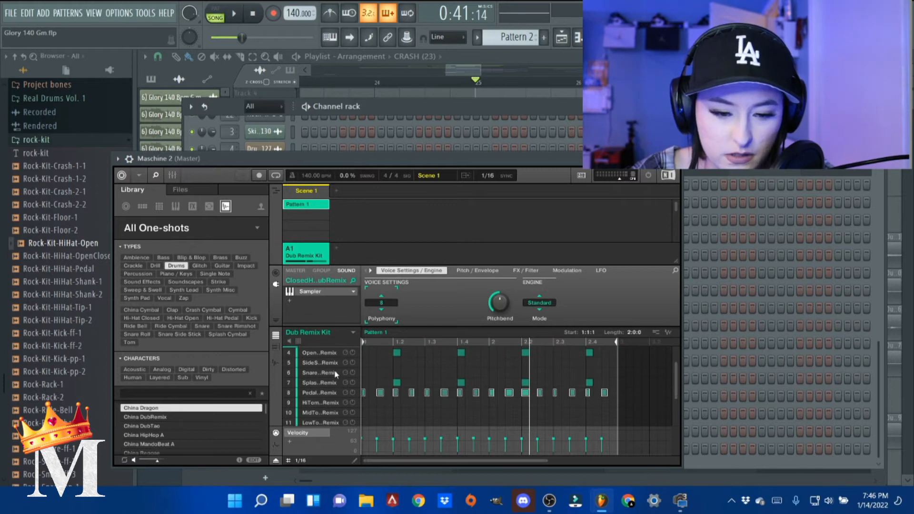
left_click(336, 374)
scroll(189, 428, "down", 5)
left_click(147, 427)
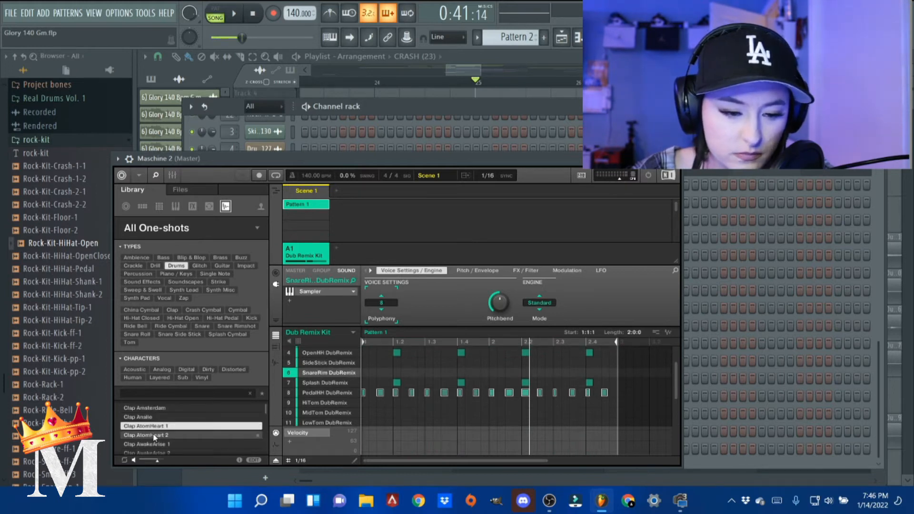
Narrow the drum one-shots to Acoustic and load Clap GiveItToMe into sound slot 6
left_click(138, 371)
left_click_drag(190, 159, 249, 99)
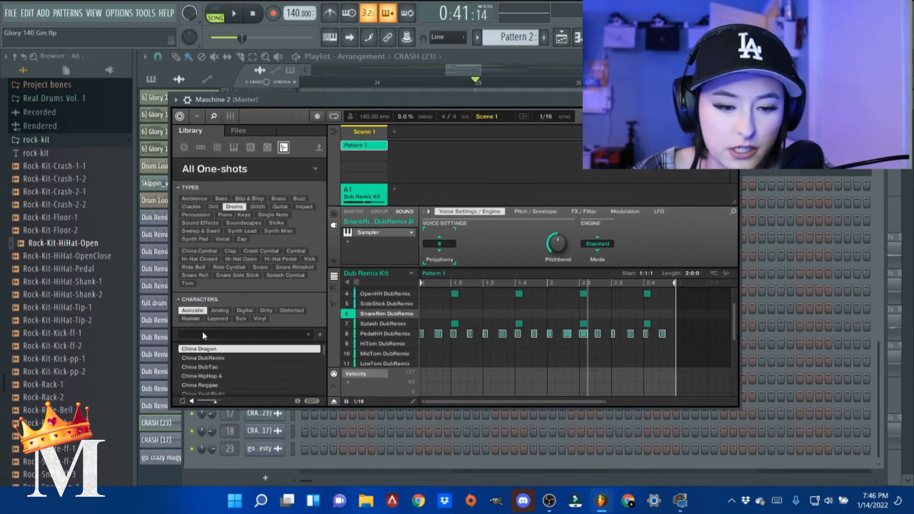
scroll(209, 367, "down", 5)
left_click(221, 368)
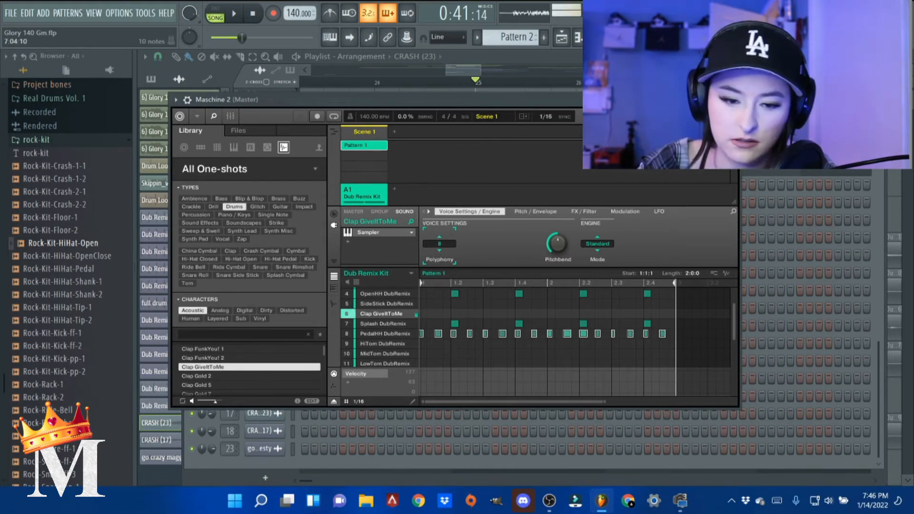
Filter the acoustic drums to Cymbal, load Crash Astral into sound slot 6 and select Crash ElektroAc in the results
scroll(248, 373, "down", 3)
scroll(247, 368, "down", 5)
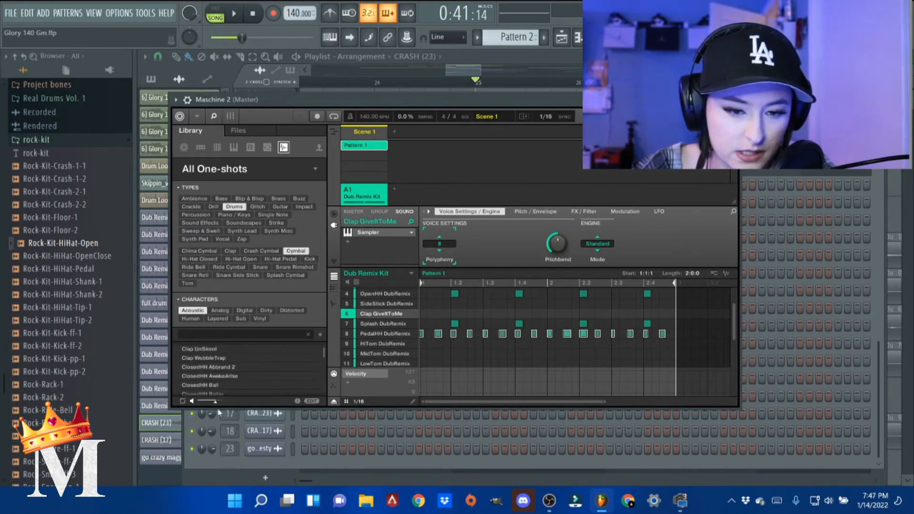
left_click(198, 377)
left_click(209, 386)
scroll(214, 364, "down", 2)
left_click(214, 359)
left_click(213, 377)
scroll(215, 381, "down", 3)
left_click(219, 377)
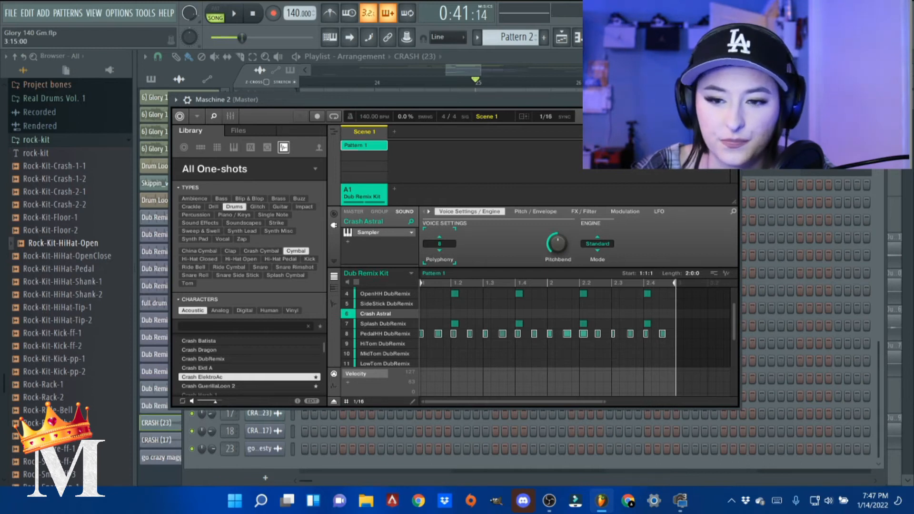
Close Maschine 2 and the channel rack to return to the full drum loop clips in the playlist
scroll(523, 373, "up", 3)
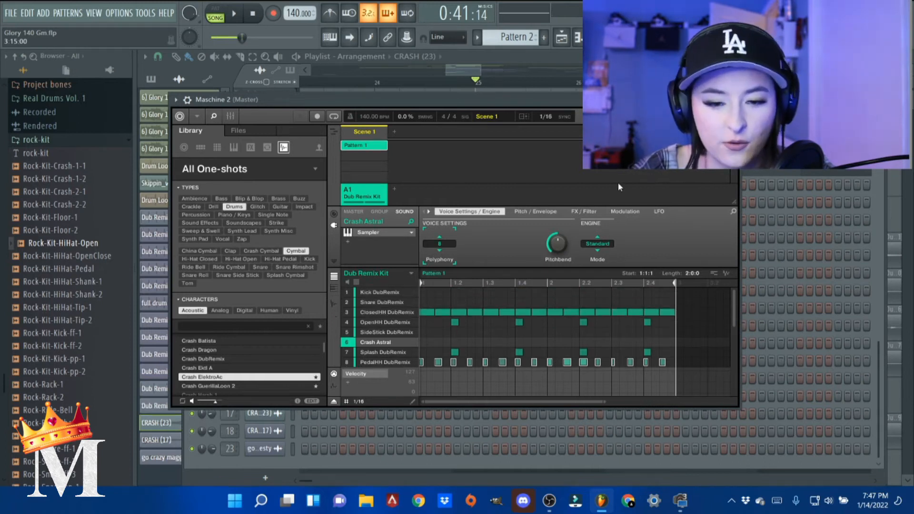
left_click(733, 99)
left_click(876, 106)
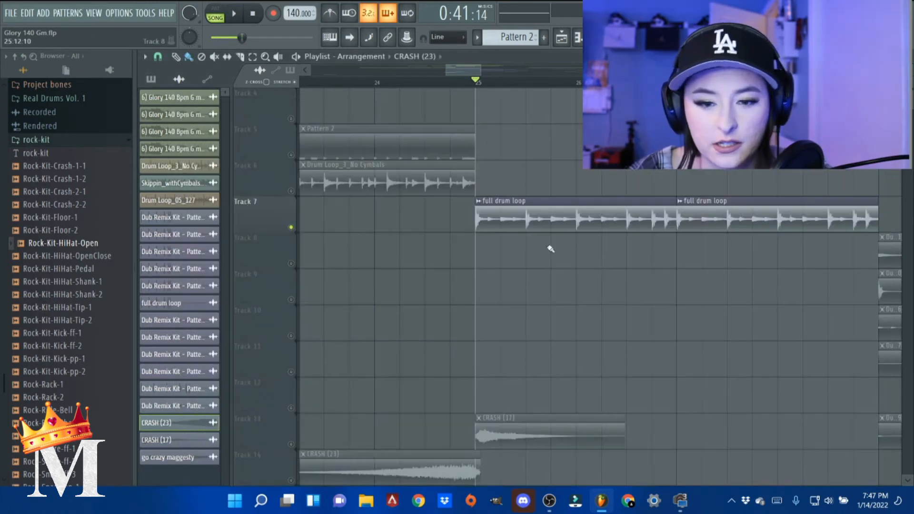
scroll(547, 247, "down", 3)
scroll(530, 246, "up", 2)
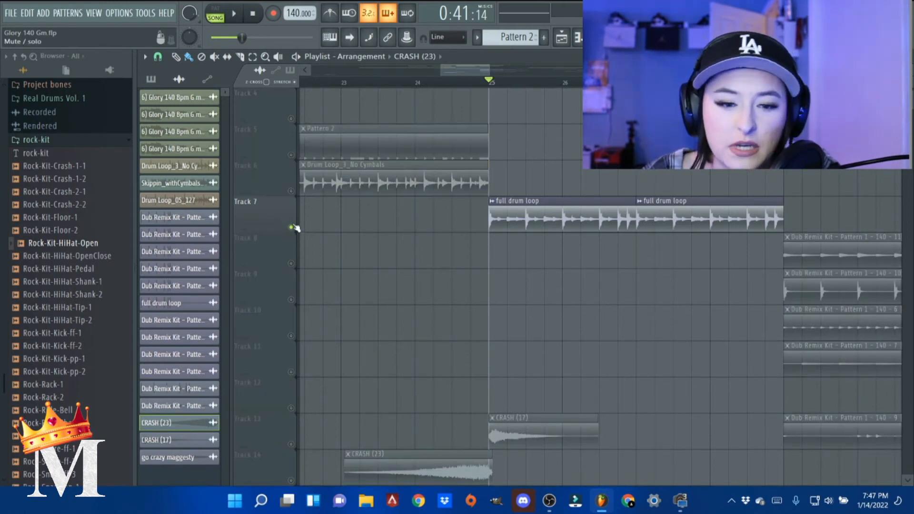
Play the full drum loop on Track 7 soloed from bar 25, stop playback and unsolo the track
right_click(293, 227)
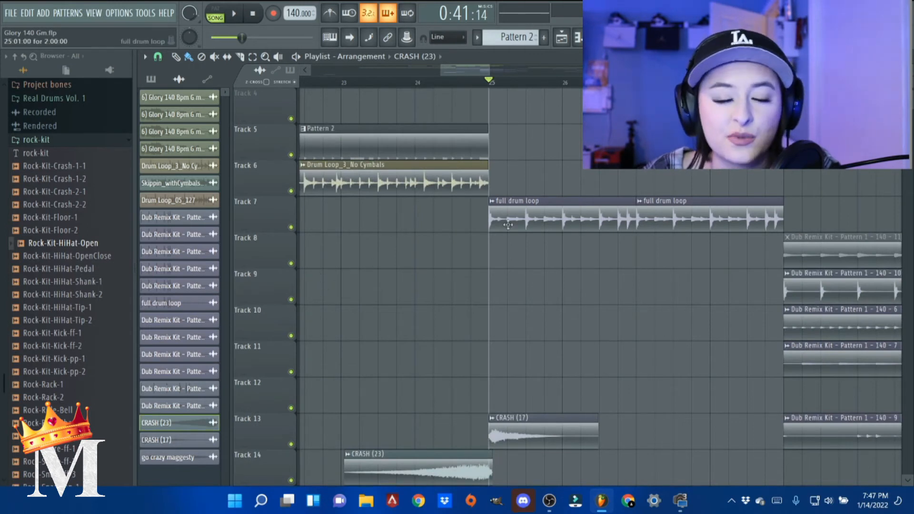
right_click(292, 227)
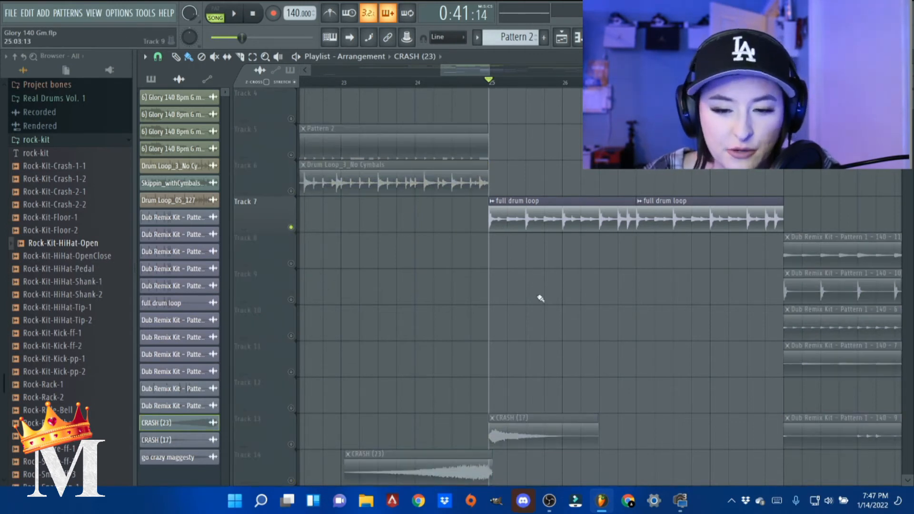
scroll(594, 276, "up", 3)
key("space")
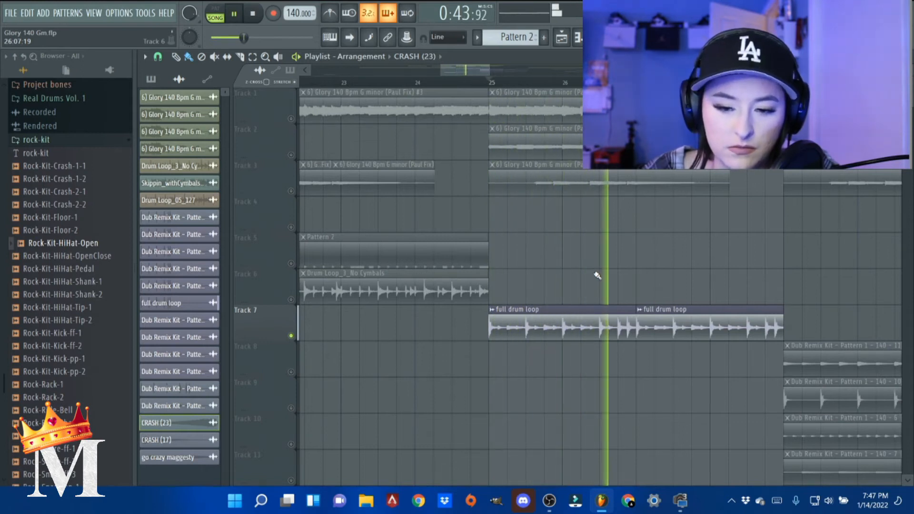
scroll(621, 305, "down", 2)
scroll(622, 324, "up", 3)
scroll(622, 326, "down", 4)
scroll(622, 326, "down", 3)
key("space")
right_click(292, 227)
Select the group of Dub Remix Kit clips on Tracks 8 to 13 that starts at bar 29
scroll(676, 256, "down", 2)
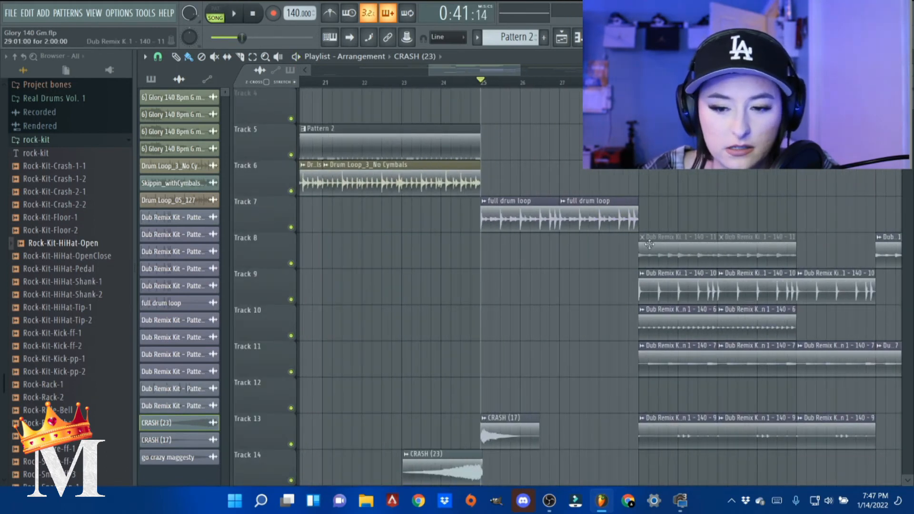
left_click_drag(860, 448, 677, 251)
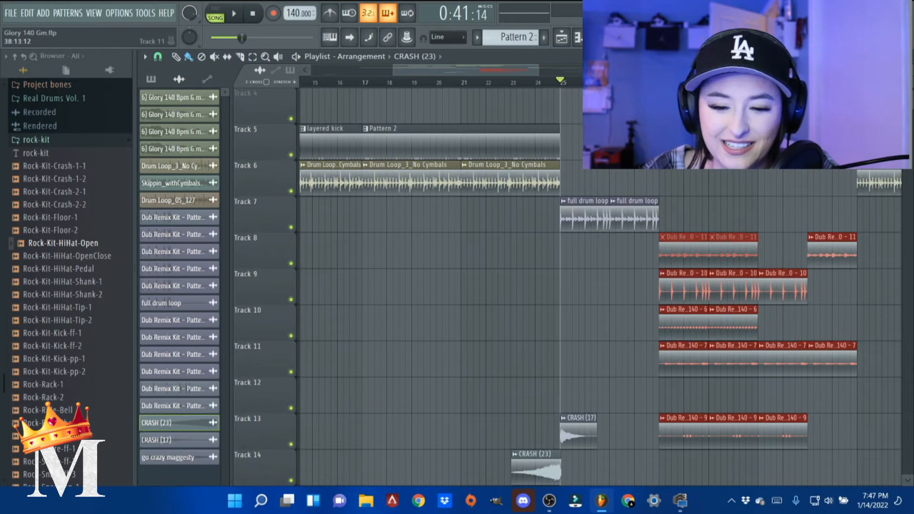
scroll(617, 241, "down", 2)
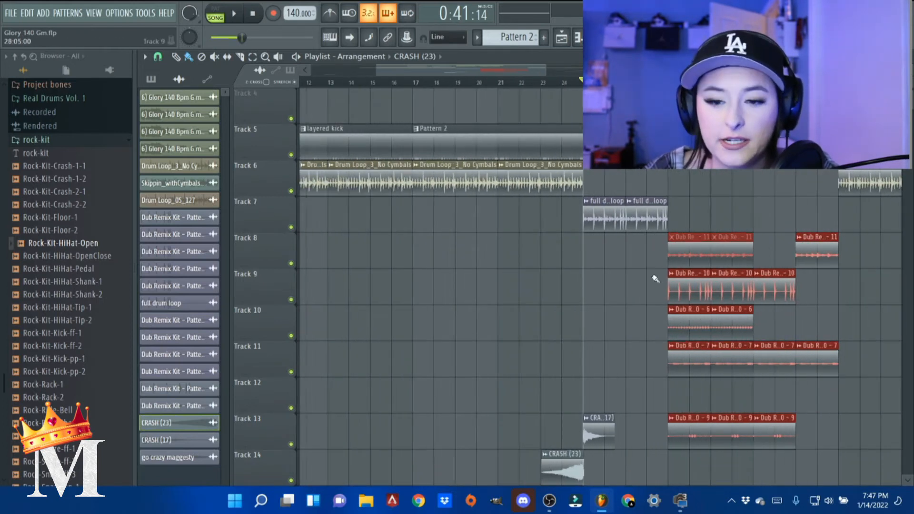
Play the arrangement from bar 25 and follow it through the selected Dub Remix Kit clips on Tracks 8 to 13
scroll(680, 234, "up", 3)
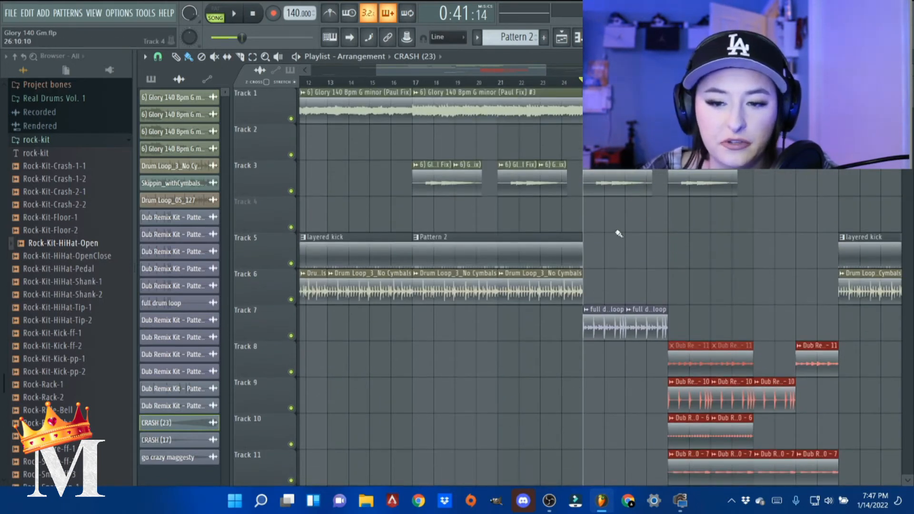
key("space")
scroll(711, 195, "down", 6)
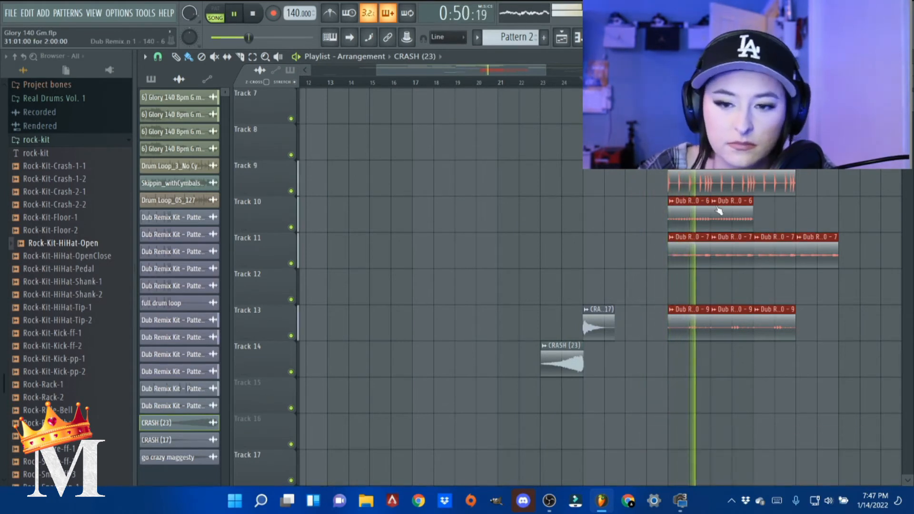
scroll(784, 246, "up", 5)
scroll(784, 246, "down", 3)
scroll(777, 250, "down", 2)
scroll(748, 307, "up", 5)
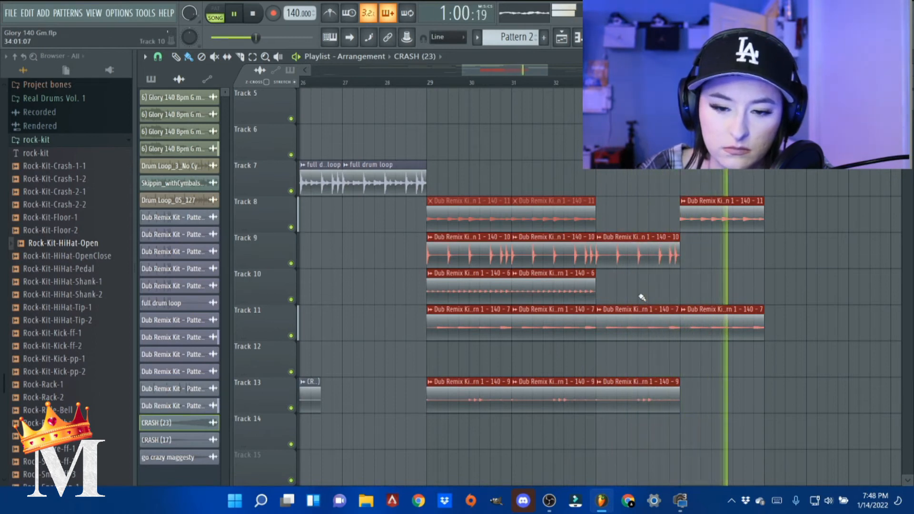
scroll(640, 298, "down", 2, "ctrl")
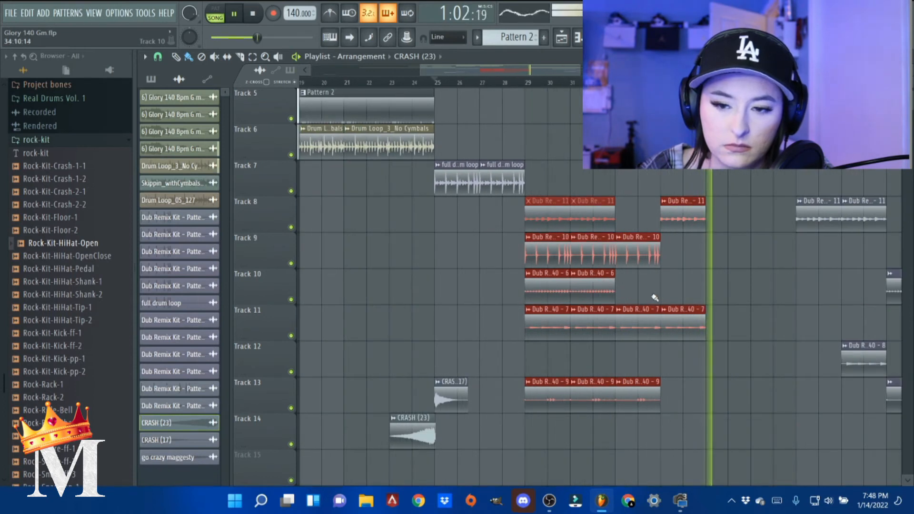
scroll(676, 291, "down", 1, "ctrl")
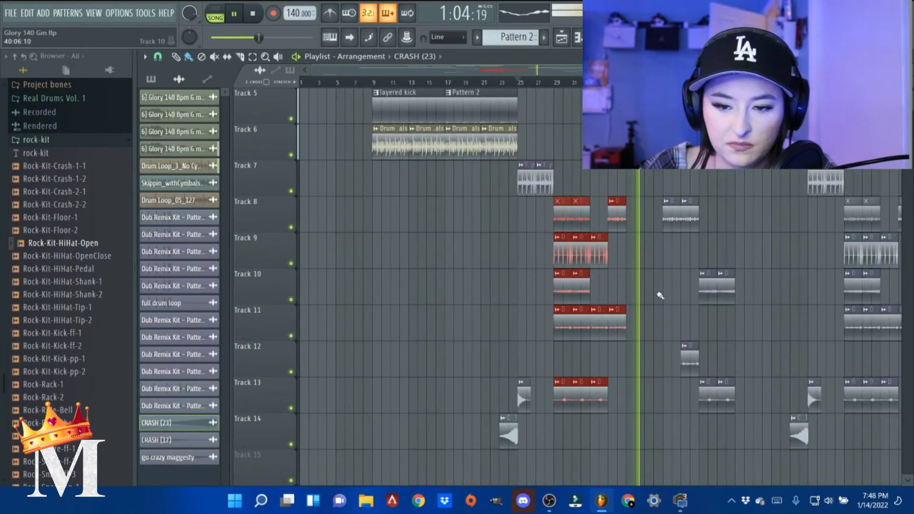
scroll(654, 293, "down", 1, "ctrl")
scroll(407, 310, "down", 3, "ctrl")
scroll(379, 301, "up", 3)
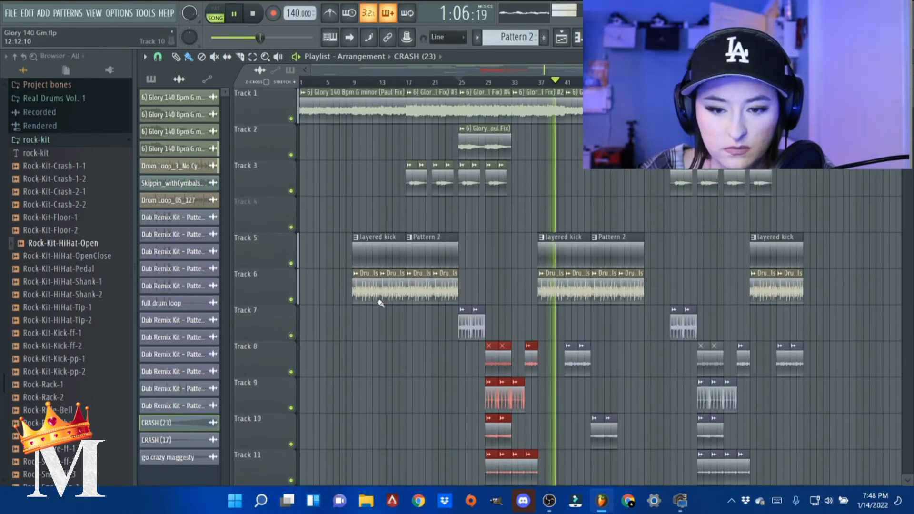
Follow the continuing playback from bar 39 to bar 53, examining the Dub Remix Kit clips layered under the kick and Drum Loop_3 on Tracks 8 to 13
scroll(380, 303, "up", 2, "ctrl")
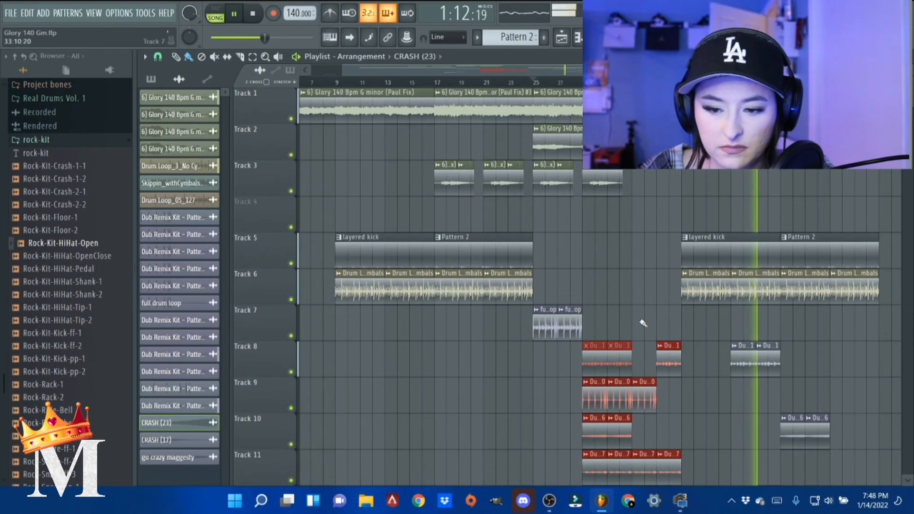
scroll(633, 319, "down", 2, "ctrl")
scroll(621, 320, "down", 1)
scroll(623, 316, "down", 3)
scroll(632, 306, "up", 4, "ctrl")
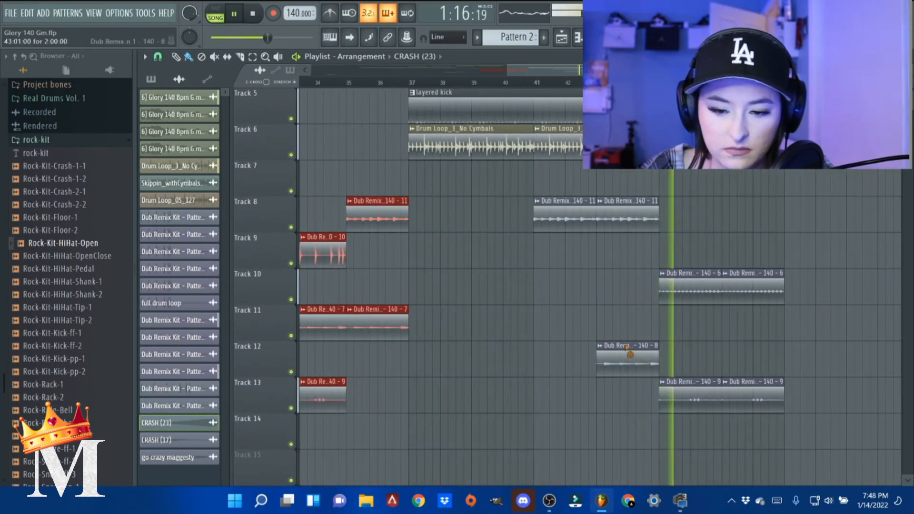
scroll(623, 333, "down", 3, "ctrl")
scroll(614, 364, "down", 3, "ctrl")
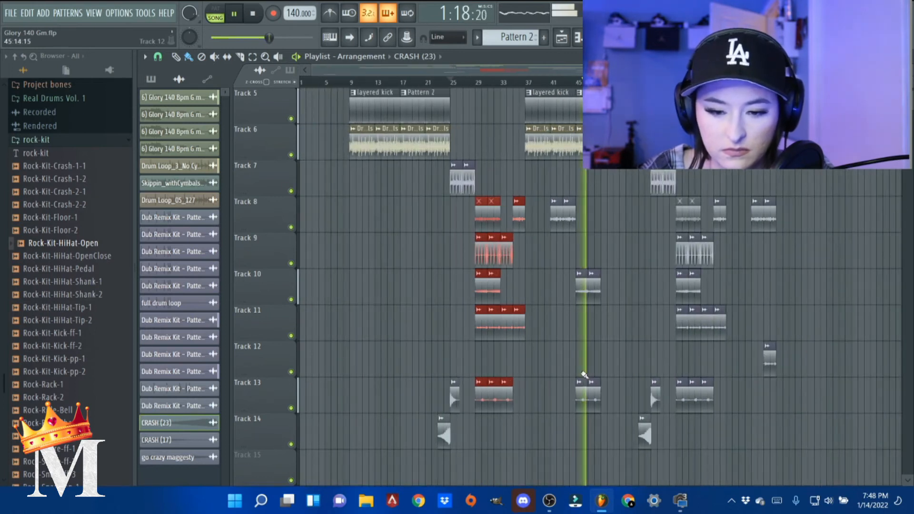
scroll(547, 364, "up", 5, "ctrl")
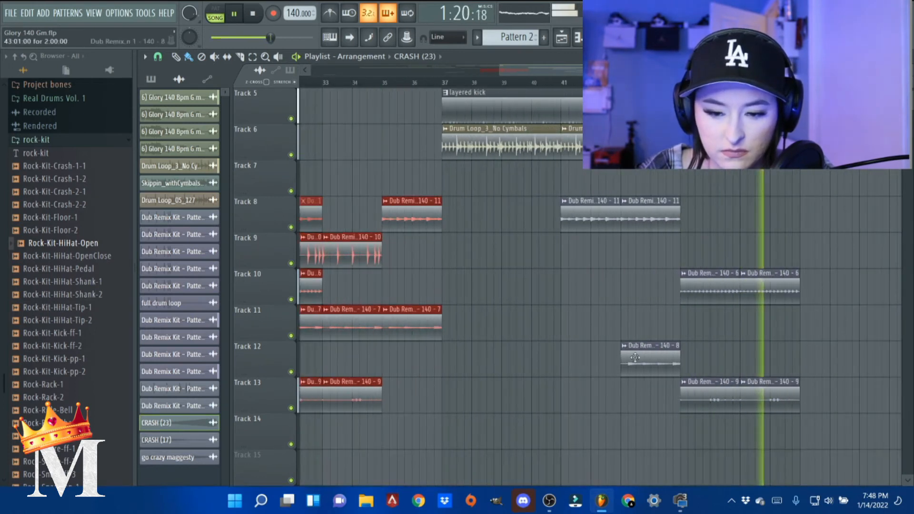
scroll(648, 359, "down", 5, "ctrl")
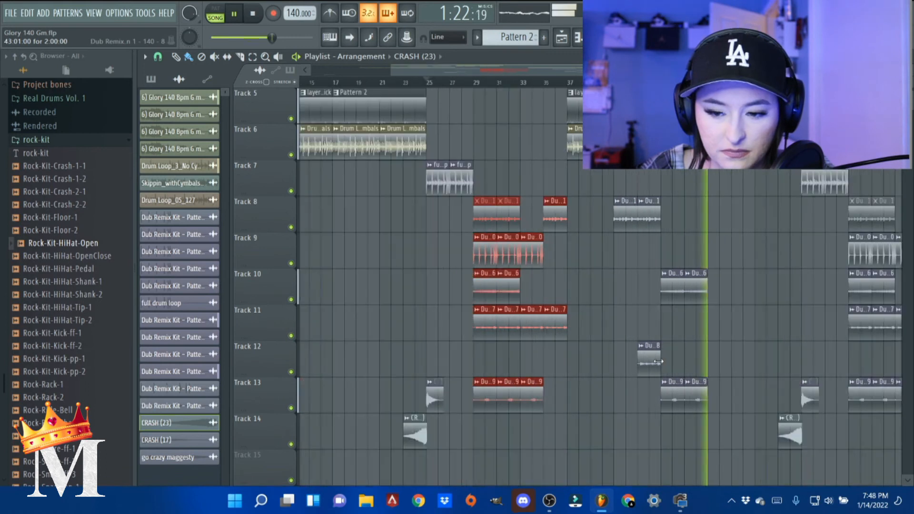
scroll(662, 350, "up", 2, "ctrl")
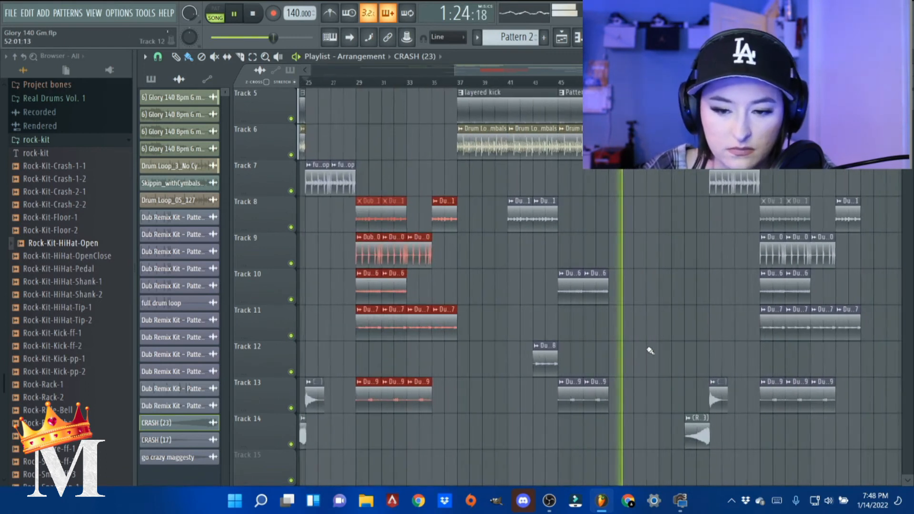
scroll(649, 351, "up", 4)
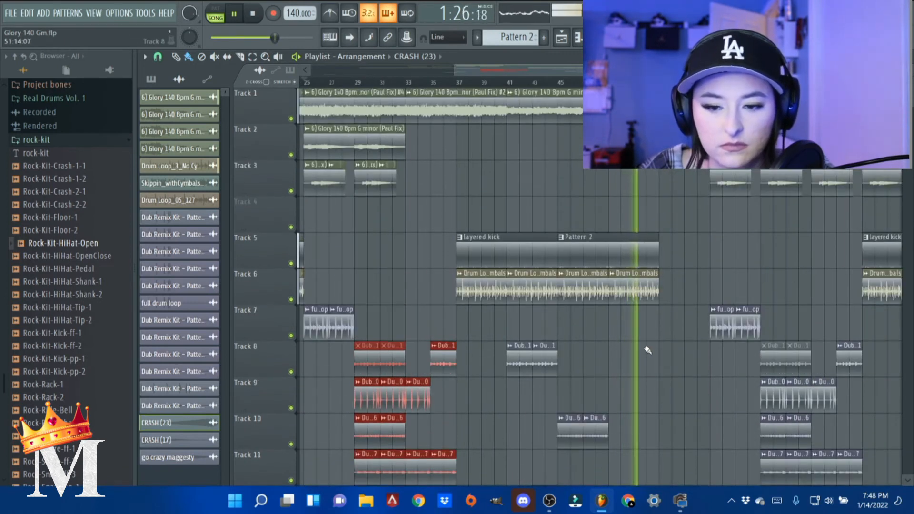
scroll(647, 348, "down", 2, "ctrl")
scroll(647, 348, "down", 4)
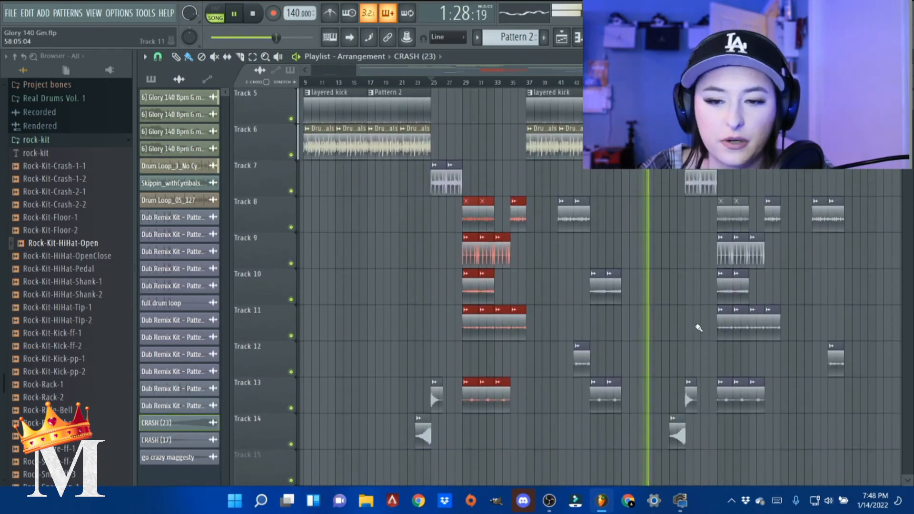
Follow playback through the drumless break after bar 53 into the crashes and second pair of full drum loop clips
scroll(698, 327, "up", 2, "ctrl")
scroll(690, 324, "up", 4)
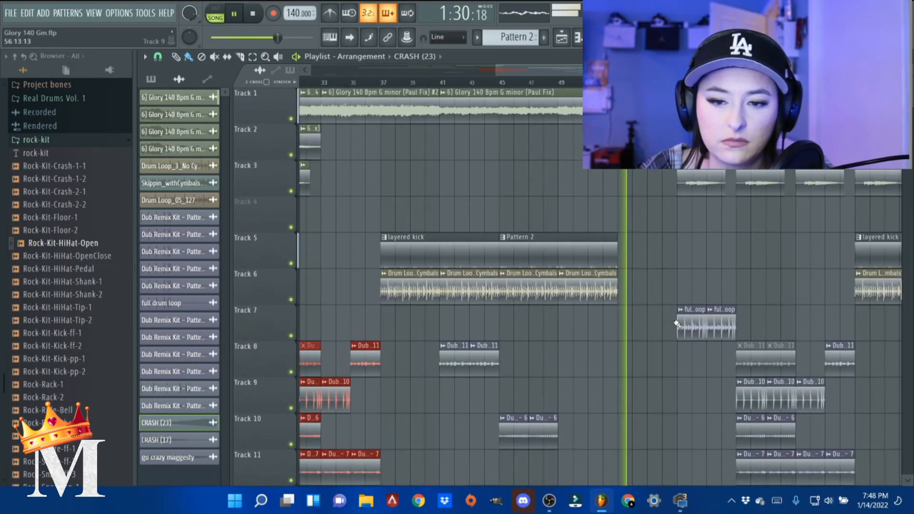
scroll(667, 327, "up", 2, "ctrl")
scroll(658, 329, "up", 2, "ctrl")
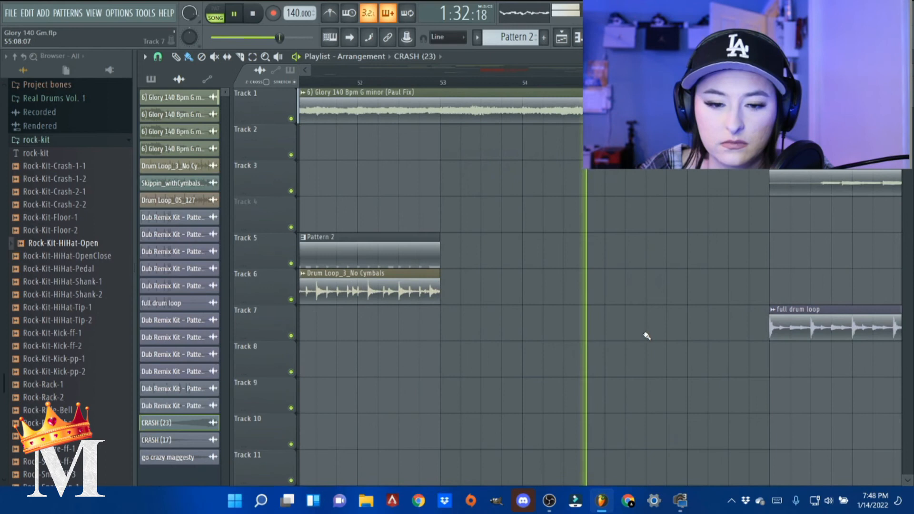
scroll(645, 336, "down", 2, "ctrl")
scroll(638, 337, "down", 4)
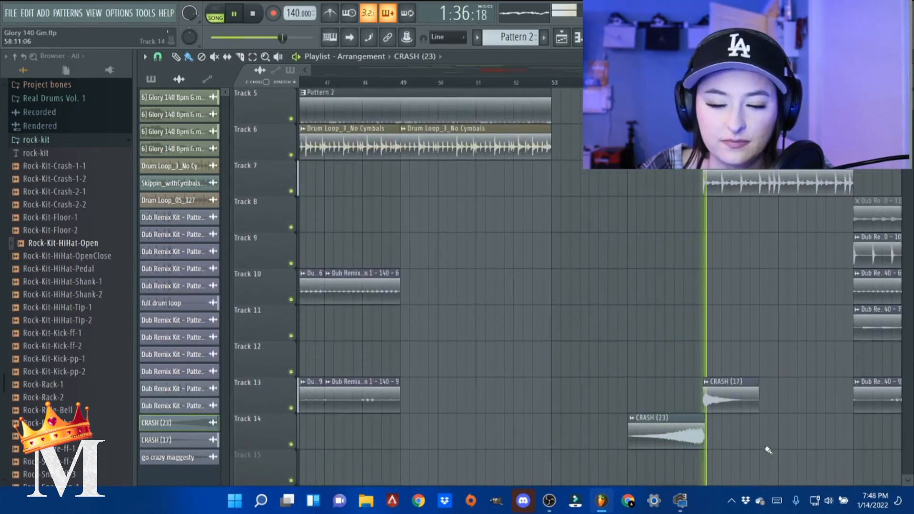
scroll(767, 438, "down", 2, "ctrl")
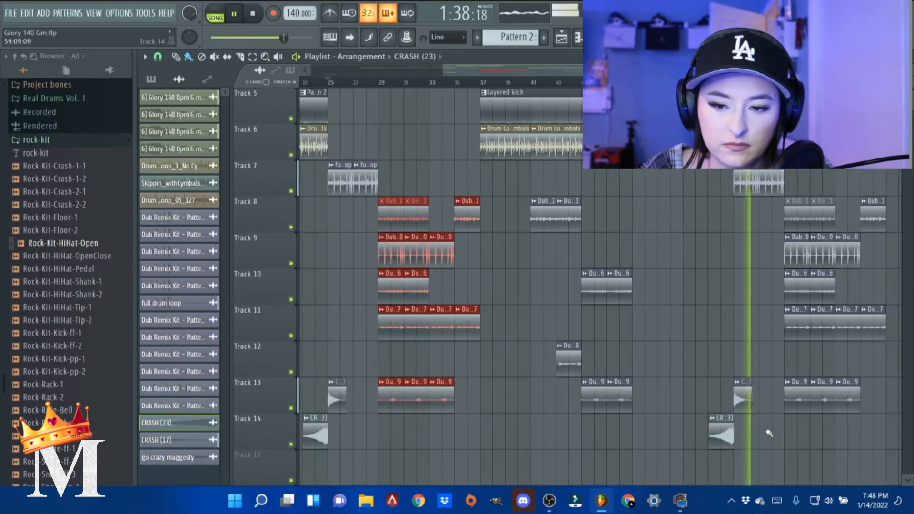
scroll(767, 433, "up", 1, "ctrl")
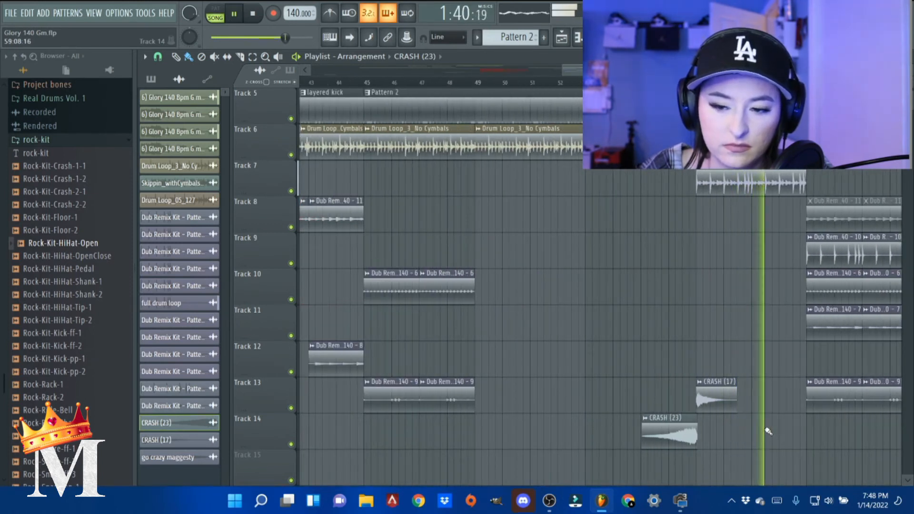
scroll(765, 428, "down", 2, "ctrl")
Follow playback through the second group of Dub Remix Kit clips from bar 61 to bar 69
scroll(790, 423, "up", 1, "ctrl")
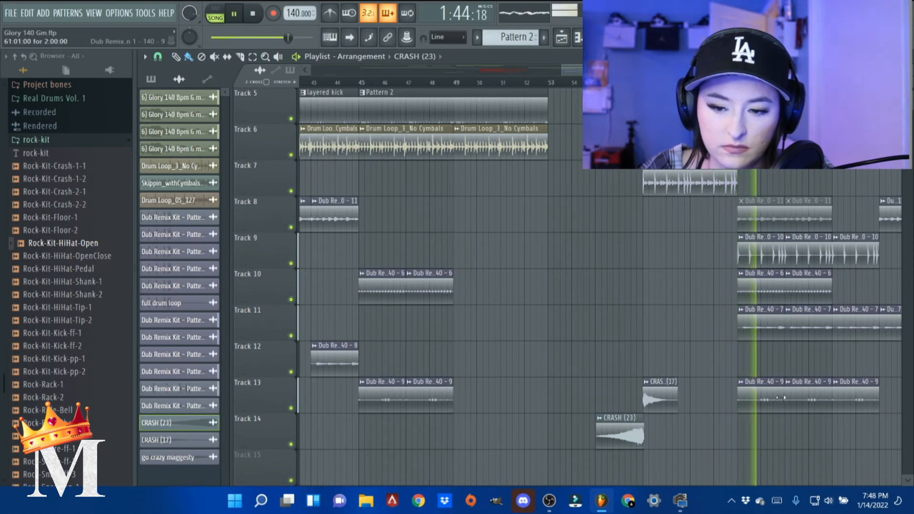
scroll(780, 398, "down", 2, "ctrl")
scroll(774, 397, "up", 3, "ctrl")
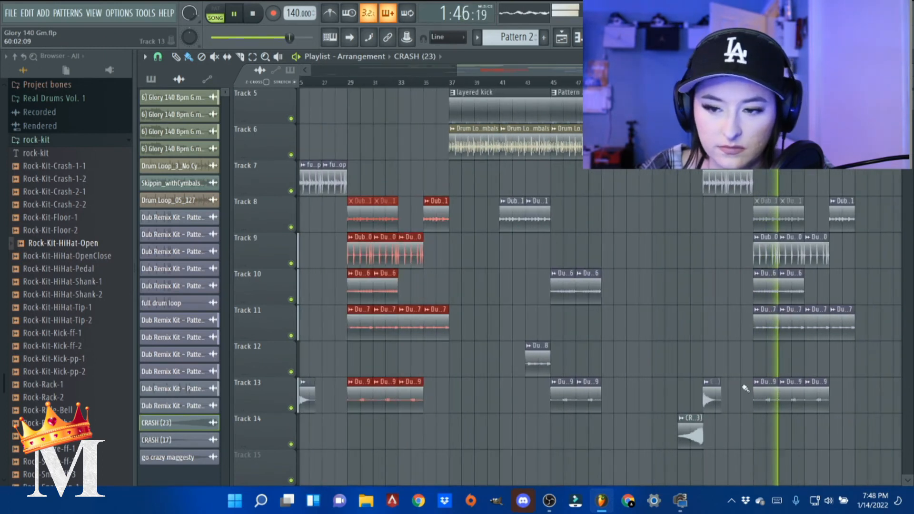
scroll(737, 389, "up", 2, "ctrl")
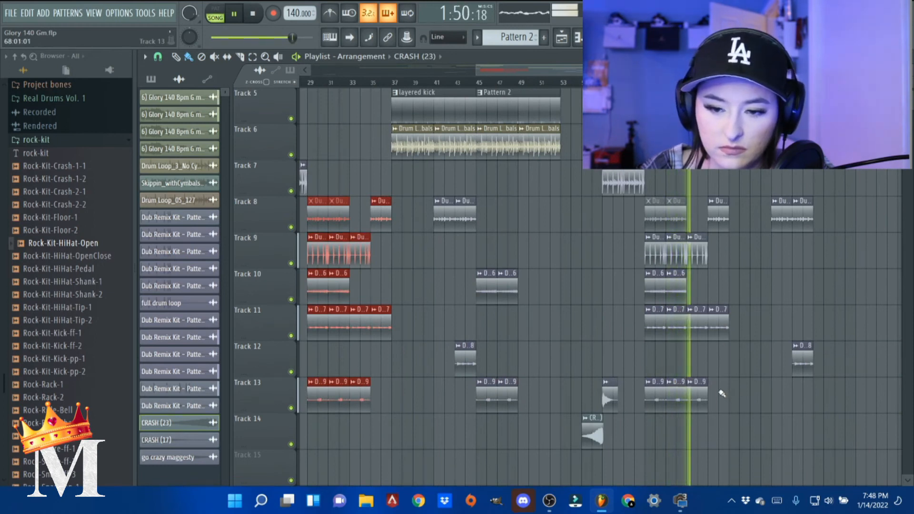
scroll(717, 396, "up", 1, "ctrl")
scroll(716, 397, "up", 4, "ctrl")
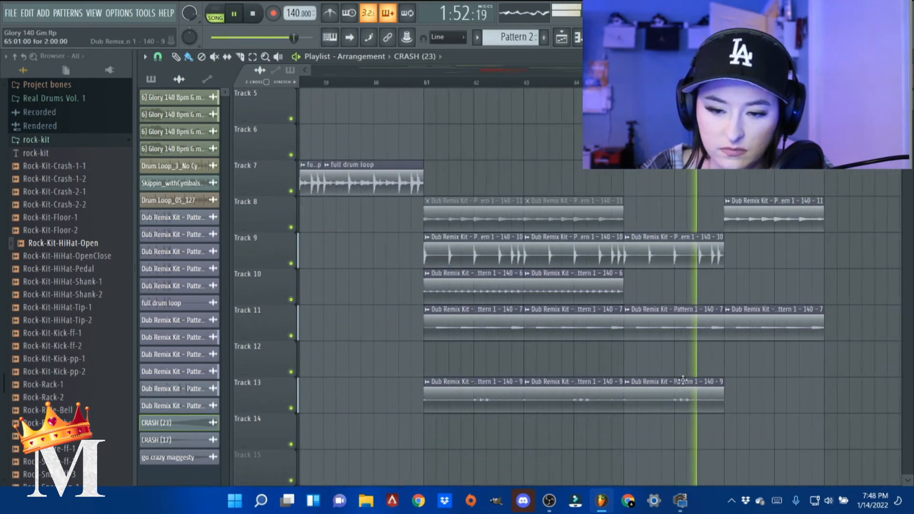
scroll(682, 383, "down", 4, "ctrl")
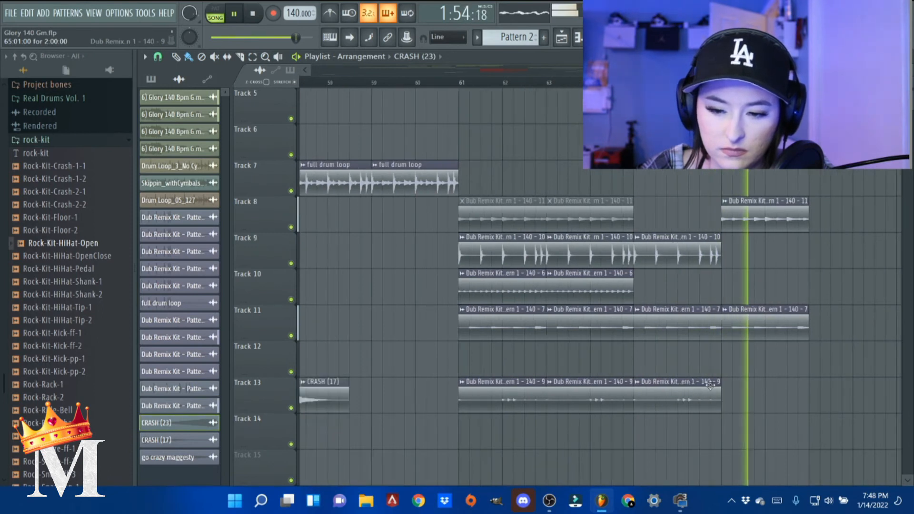
scroll(728, 383, "down", 2, "ctrl")
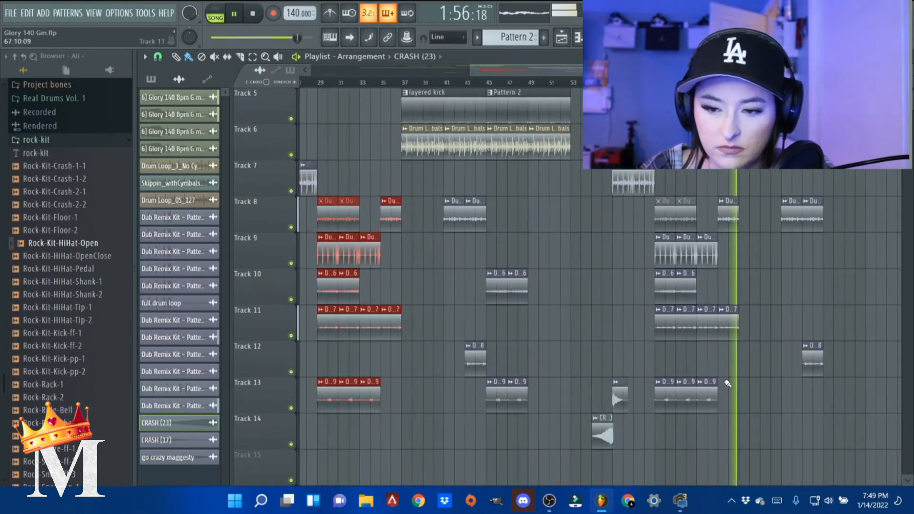
Save the project while the last layered kick section plays, and stop playback after the final clips
scroll(727, 384, "up", 4)
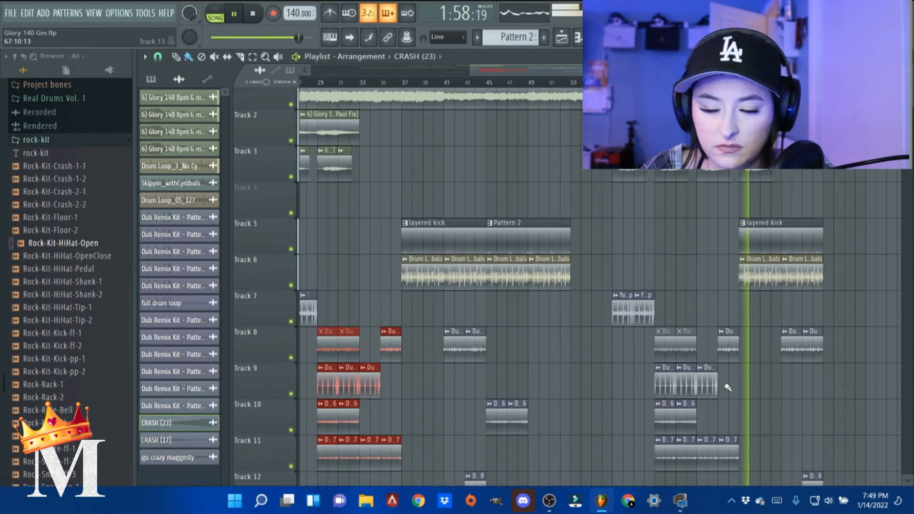
key("ctrl+s")
scroll(727, 387, "down", 3, "ctrl")
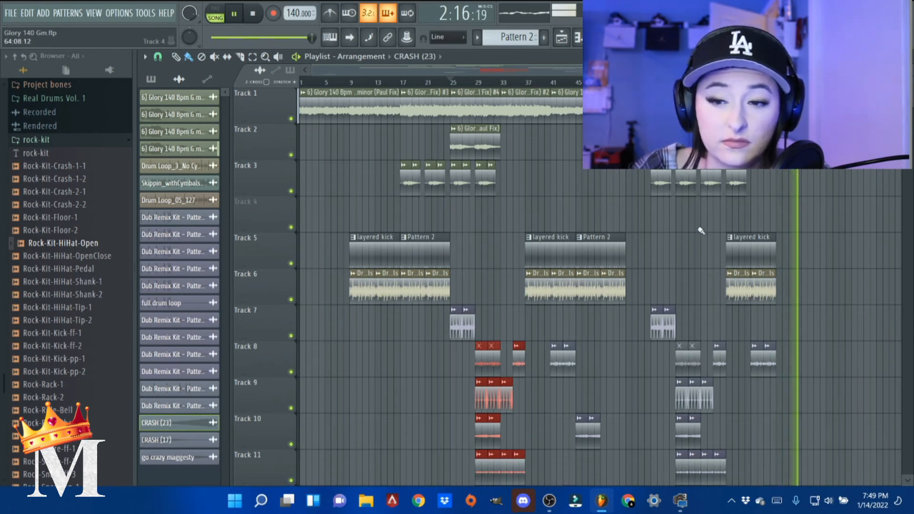
key("space")
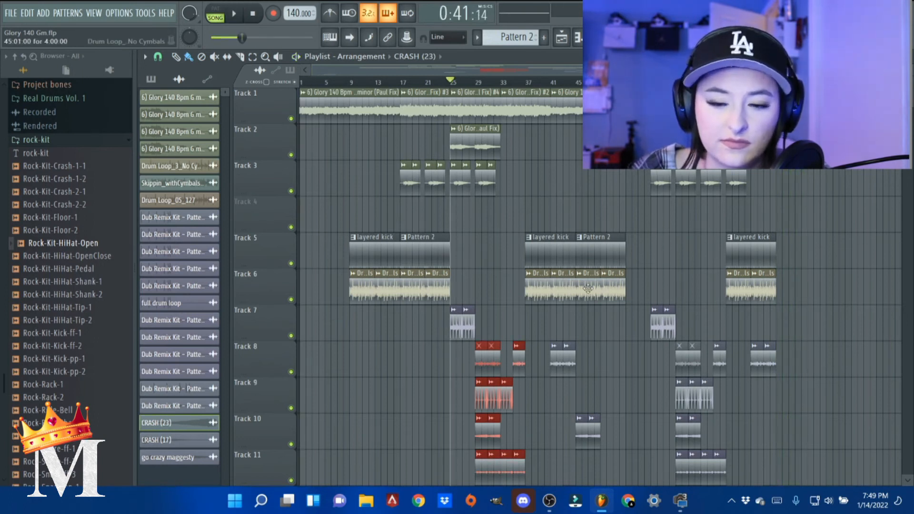
Look over the full drum loop, Dub Remix Kit and crash clips around bars 23 to 37 with playback stopped
scroll(558, 276, "down", 4)
scroll(505, 279, "up", 5)
scroll(509, 163, "down", 5)
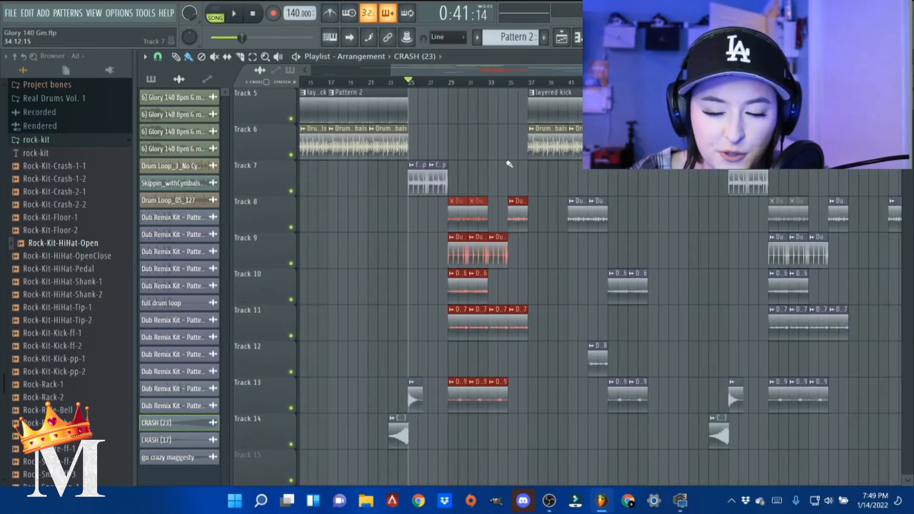
scroll(489, 210, "up", 6)
scroll(449, 195, "down", 3)
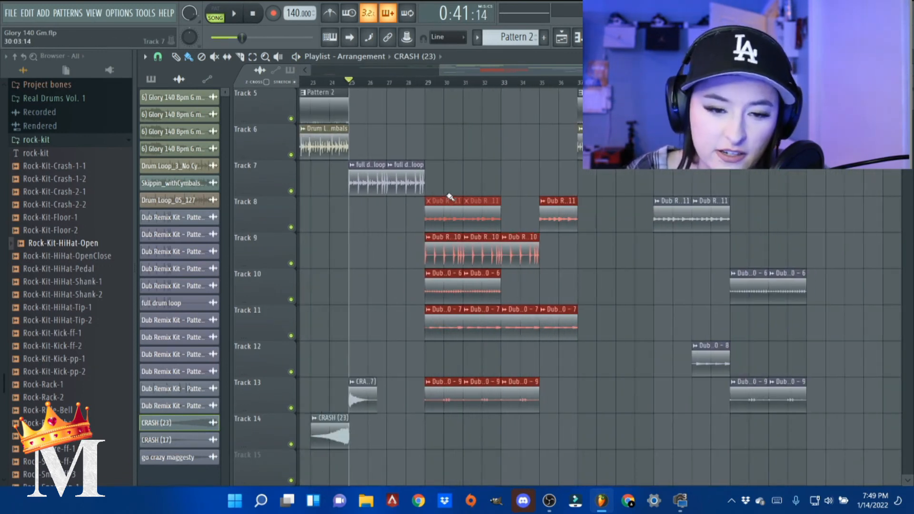
scroll(413, 219, "up", 3)
scroll(410, 210, "up", 4)
scroll(376, 201, "down", 4)
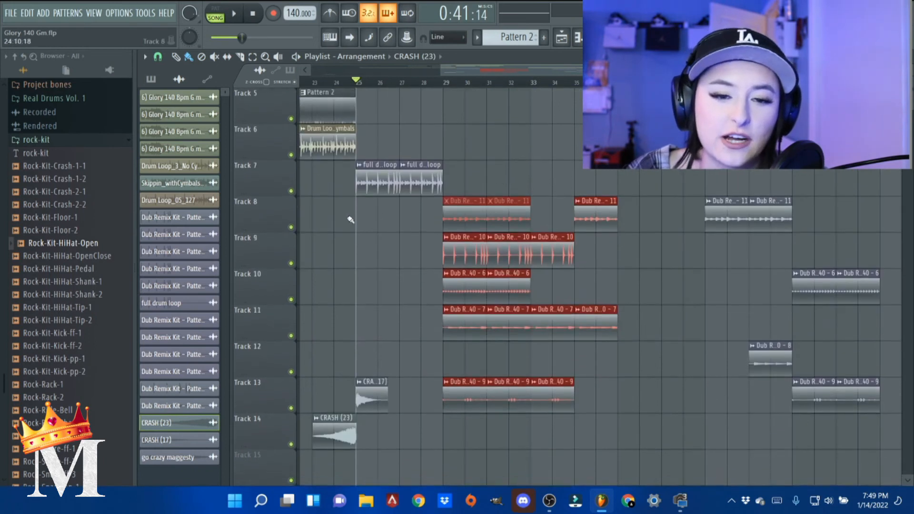
scroll(341, 219, "up", 5)
scroll(341, 219, "up", 1)
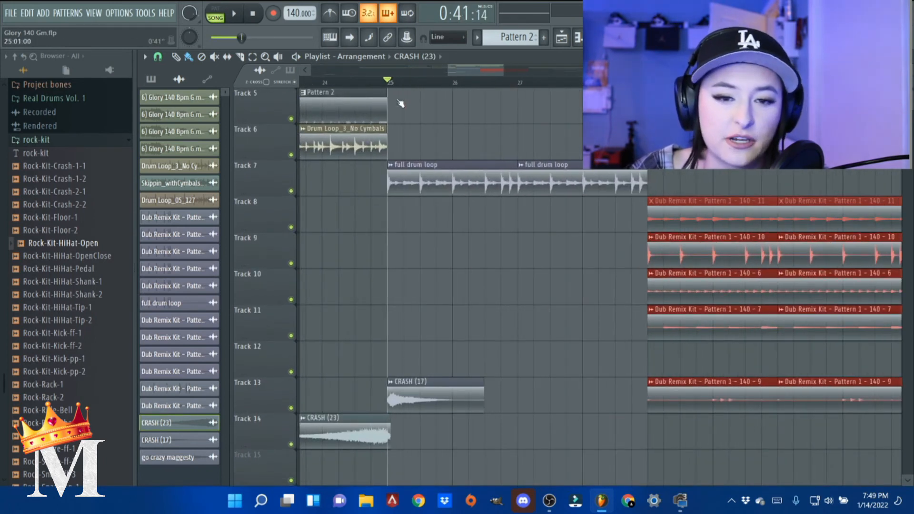
Play the arrangement again from bar 25, where the full drum loop and CRASH (17) clips start
key("space")
scroll(423, 214, "down", 2)
scroll(420, 222, "up", 2)
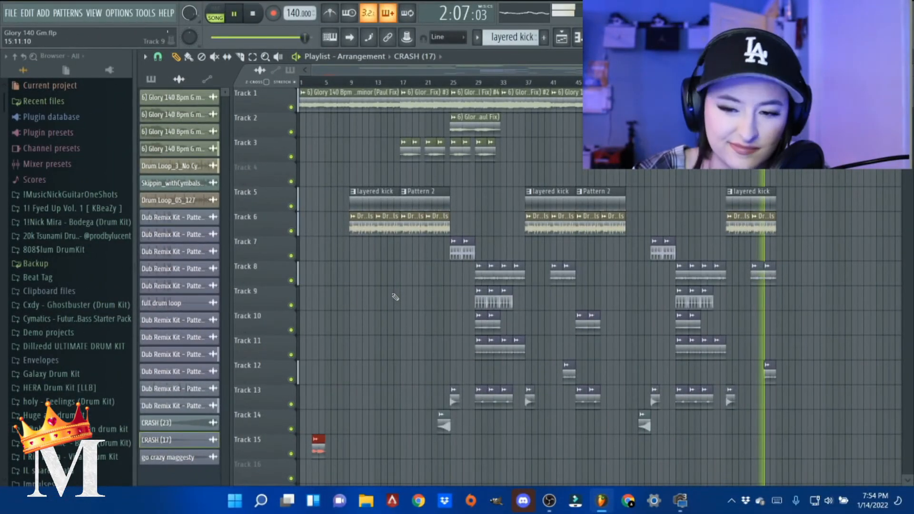
Stop playback, return the playhead to the start of the song and bring the section around bar 25 into view
left_click_drag(344, 84, 330, 101)
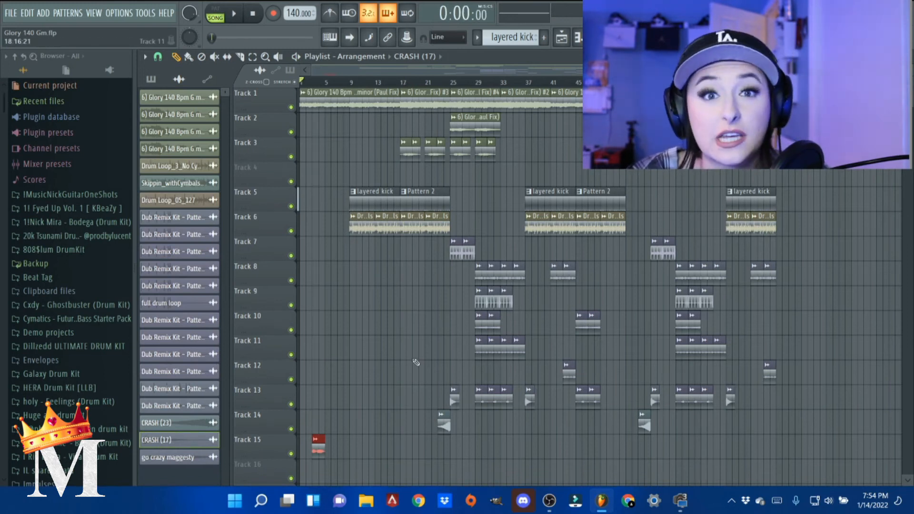
scroll(454, 350, "up", 2)
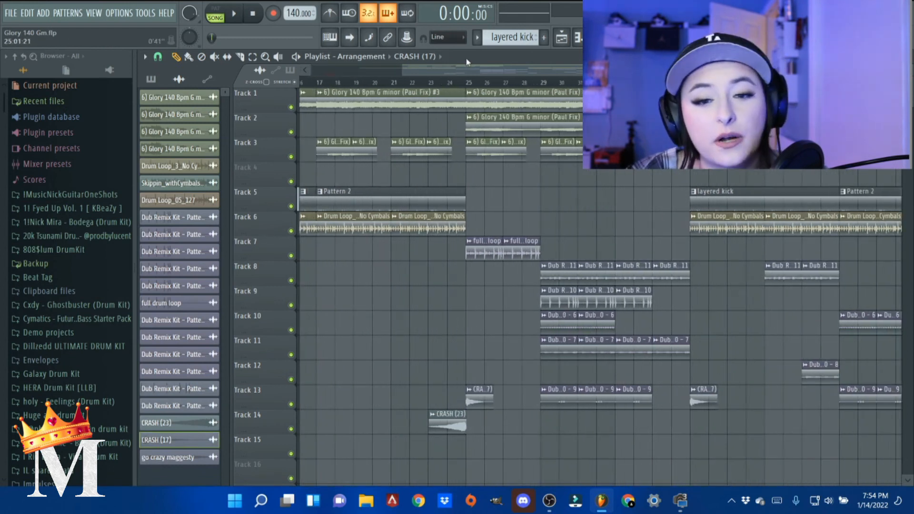
Play the arrangement from bar 17, where the Pattern 2 clip on Track 5 starts, leading into the full drum loop
left_click(471, 82)
left_click_drag(471, 80, 467, 80)
scroll(464, 159, "down", 3)
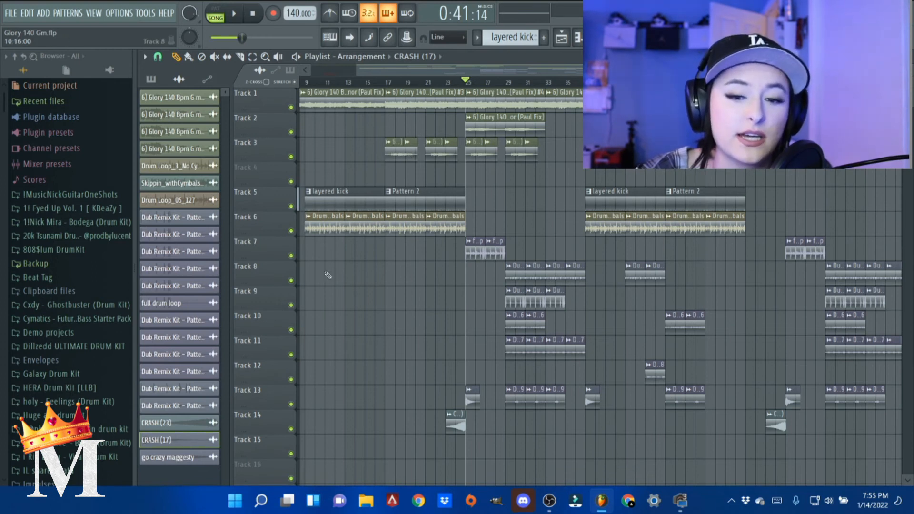
mouse_move(466, 82)
left_mouse_down()
mouse_move(81, 102)
mouse_move(464, 96)
left_mouse_up()
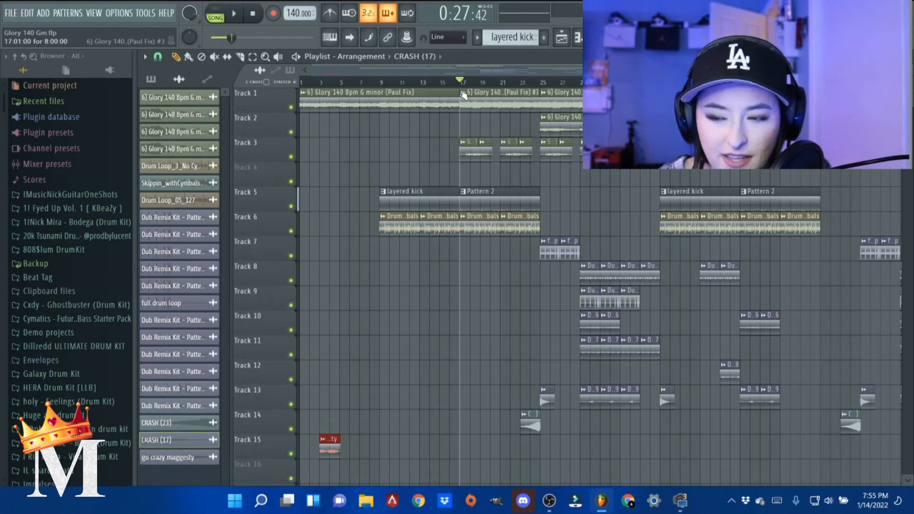
key("space")
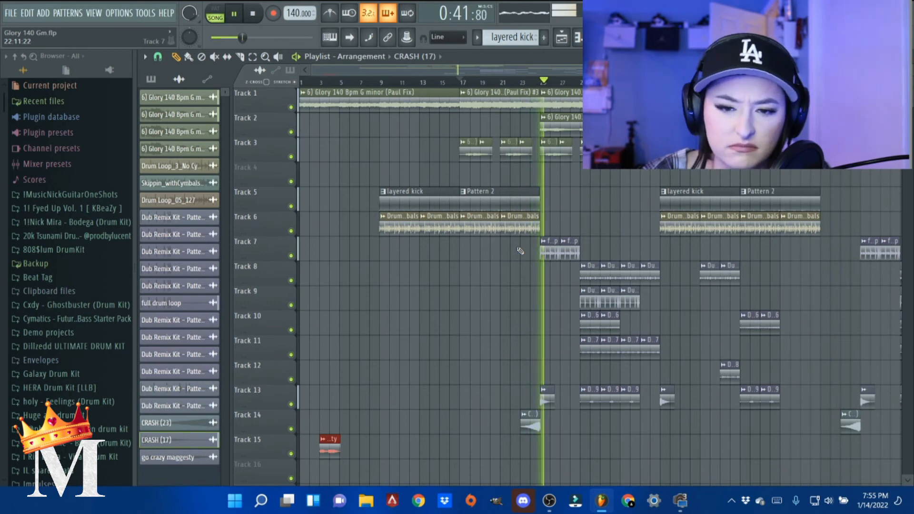
Stop playback after the Dub Remix Kit section and return the playhead to the start of the song
scroll(476, 305, "down", 2)
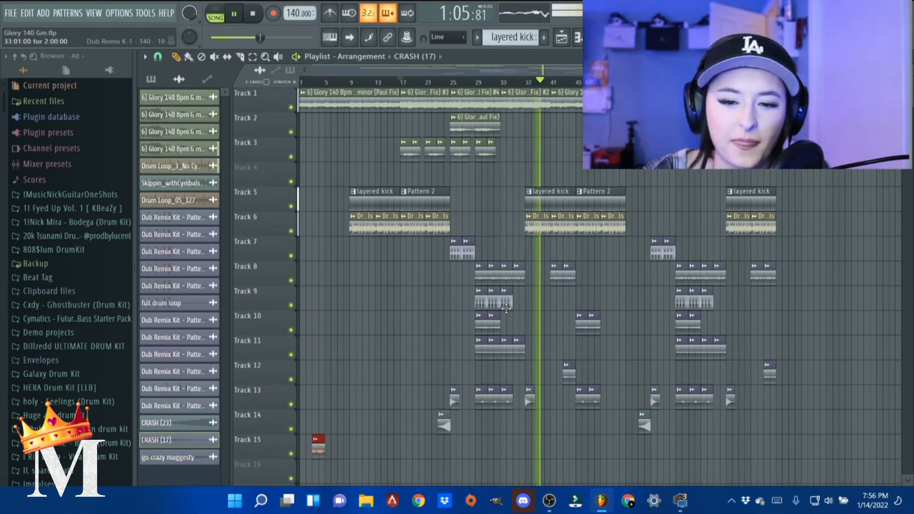
key("space")
left_click(302, 82)
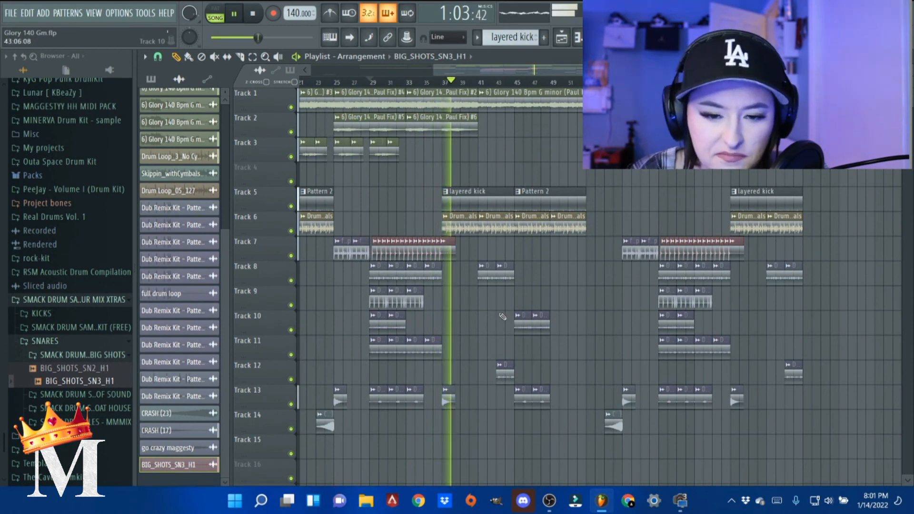
Save the project while the arrangement plays, stop playback and set the playhead back to bar 1
scroll(503, 318, "down", 3)
key("ctrl+s")
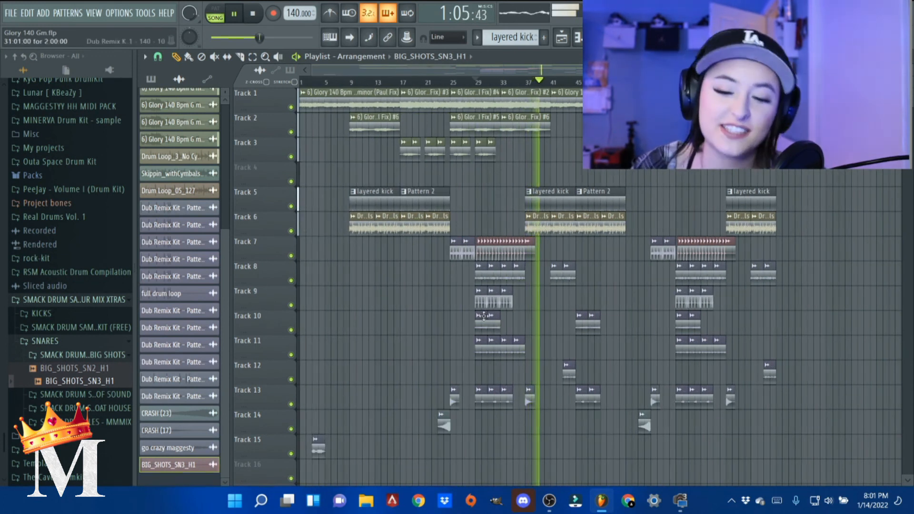
key("space")
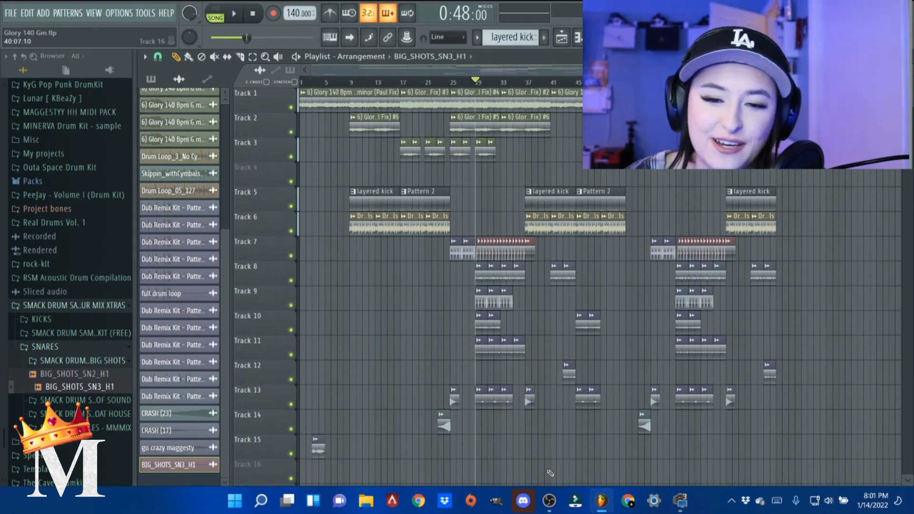
left_click_drag(367, 83, 300, 82)
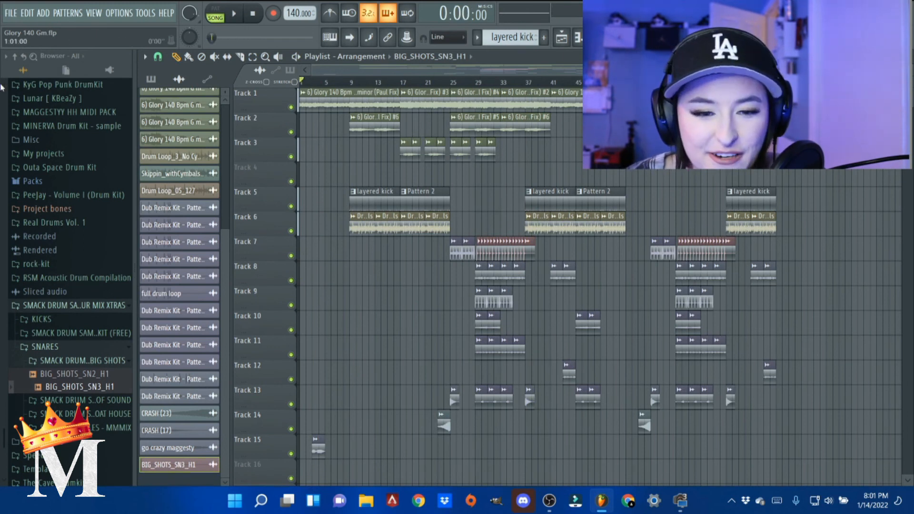
Select the first Glory 140 Bpm G minor clip on Track 1 with the whole arrangement in view
scroll(333, 162, "up", 2)
scroll(332, 162, "up", 3)
left_click(355, 100, "ctrl")
scroll(558, 332, "down", 4)
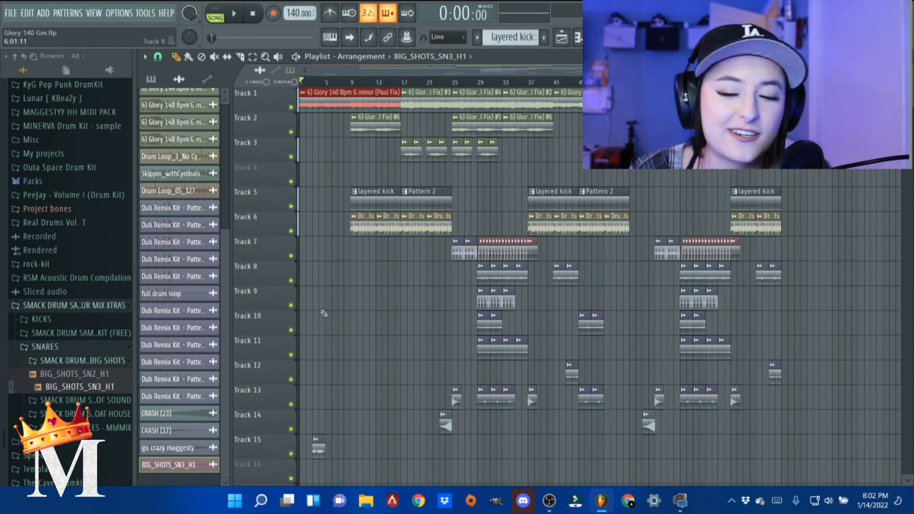
scroll(324, 329, "down", 1)
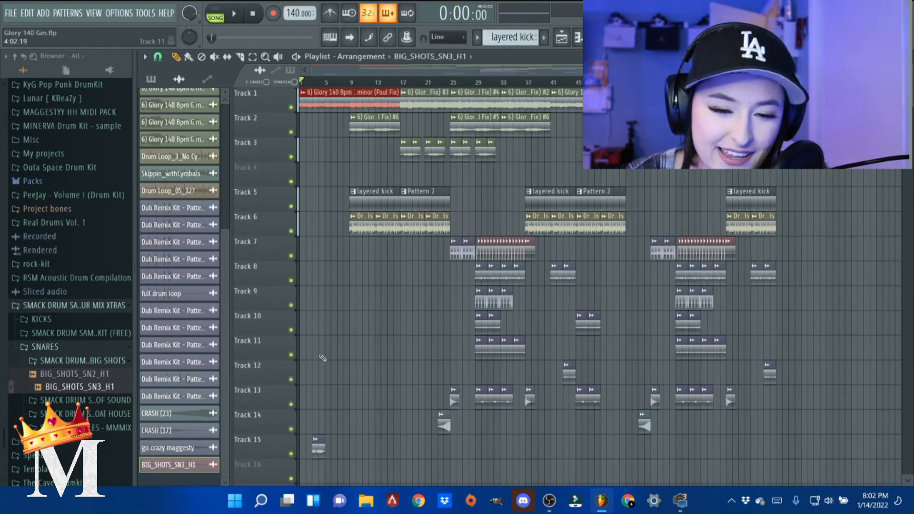